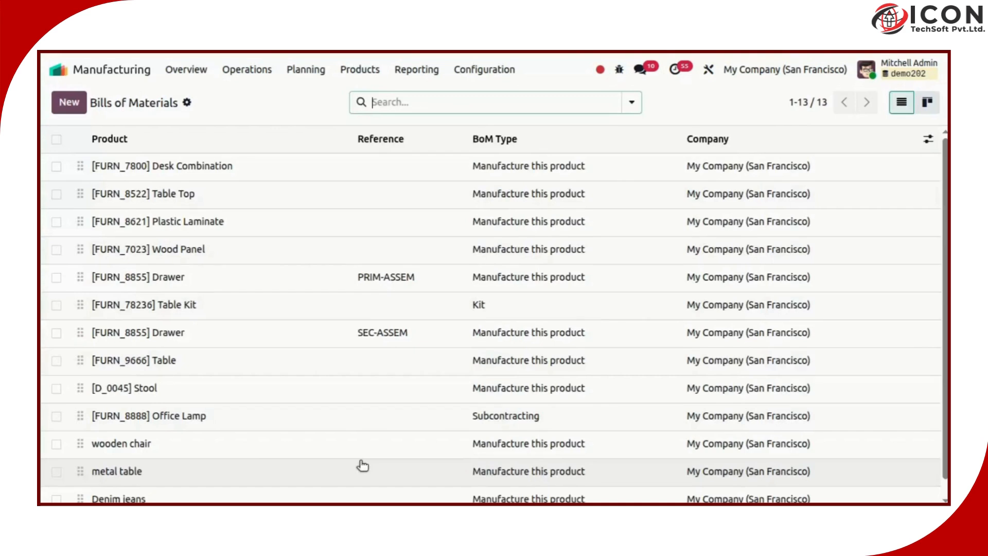
Open the metal table bill of materials and check the inventory routes set on its finished product
{"action": "left_click", "coordinate": [249, 453]}
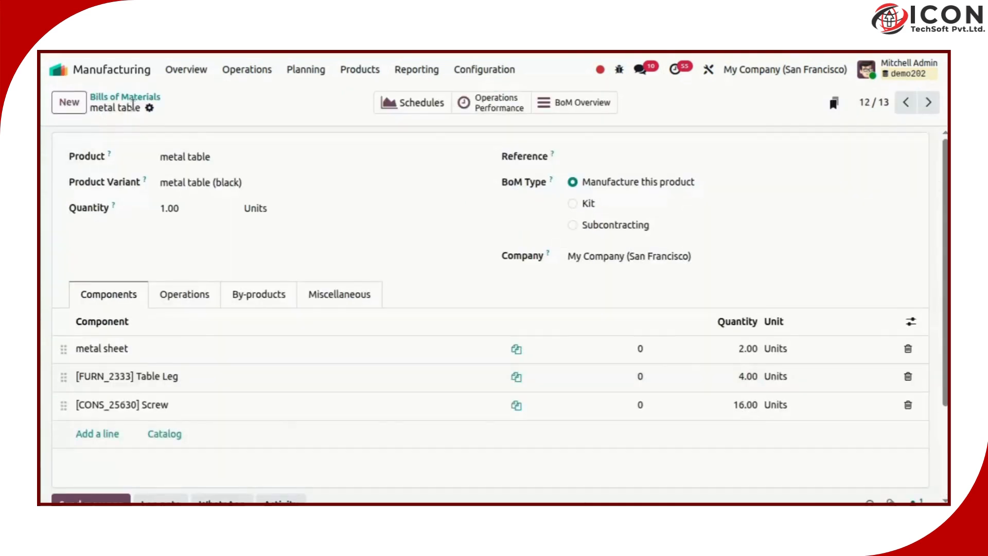
{"action": "left_click", "coordinate": [472, 158]}
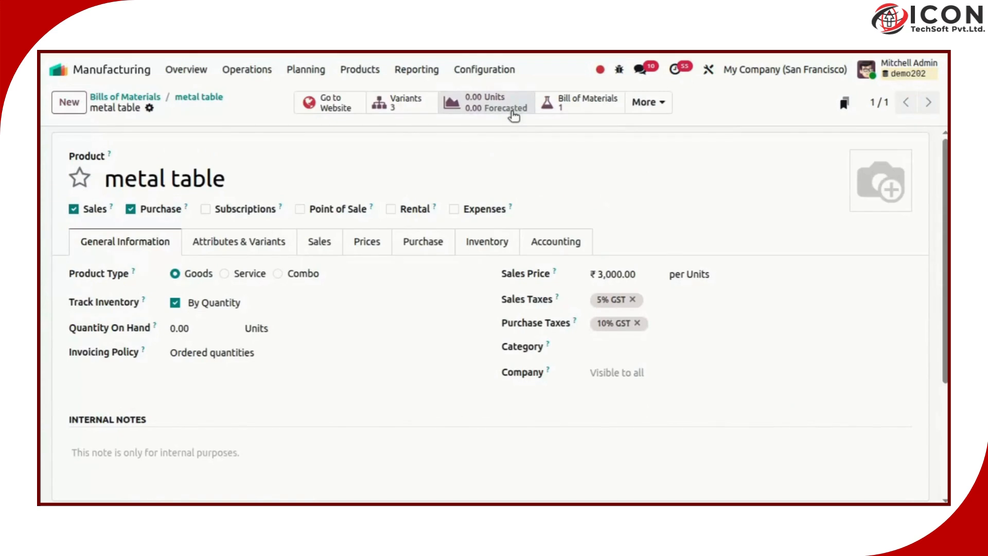
{"action": "left_click", "coordinate": [463, 248]}
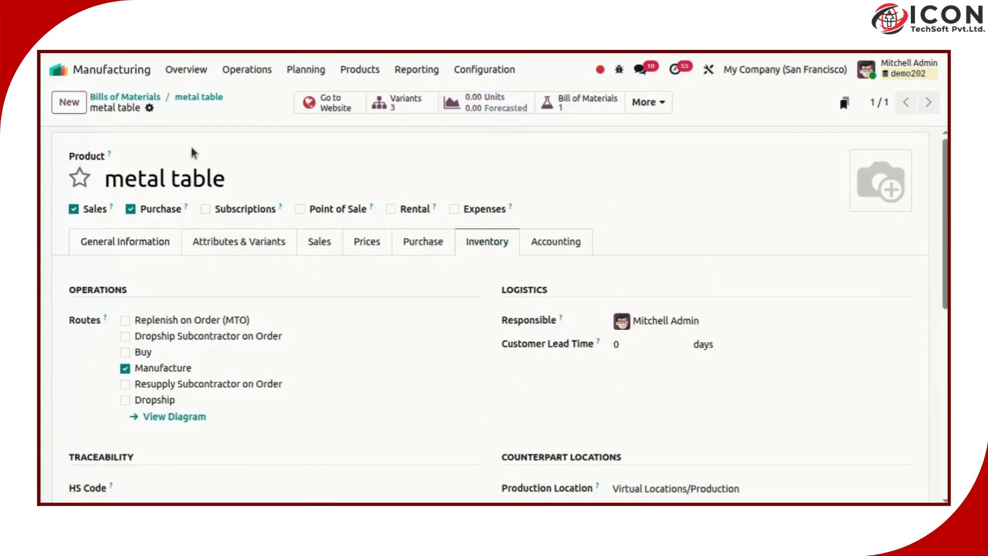
{"action": "left_click", "coordinate": [204, 99]}
Check the inventory routes of the metal sheet component and return to the bill of materials
{"action": "left_click", "coordinate": [89, 360]}
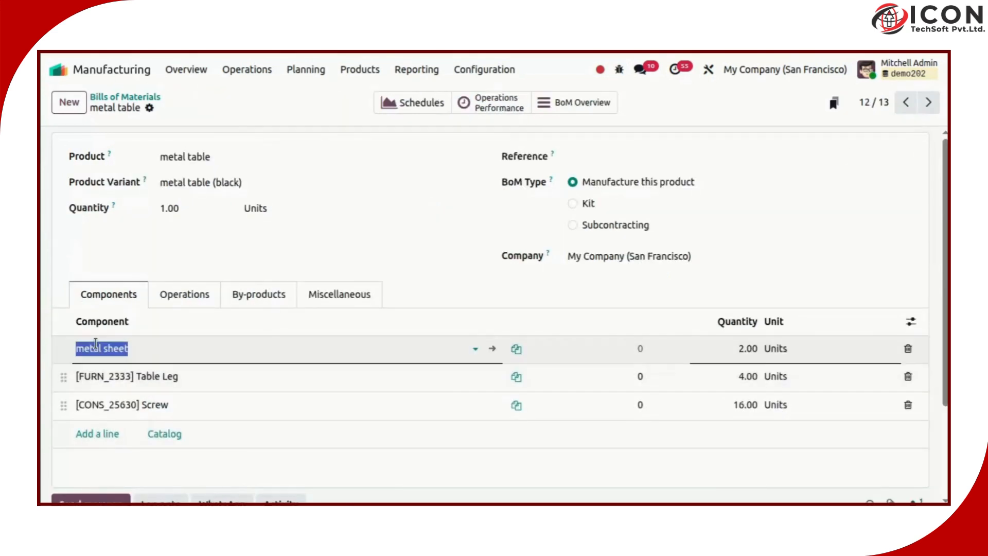
{"action": "left_click", "coordinate": [495, 350]}
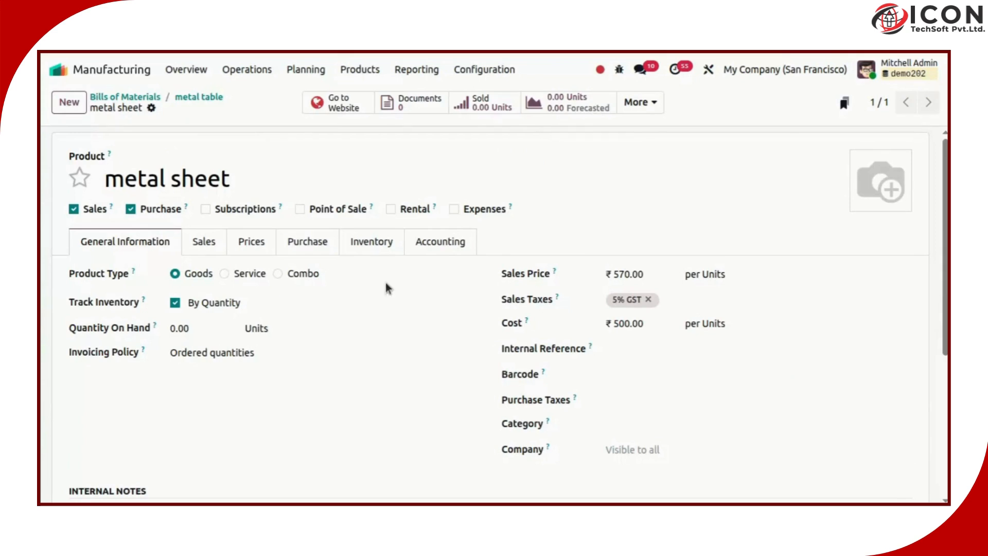
{"action": "left_click", "coordinate": [394, 254]}
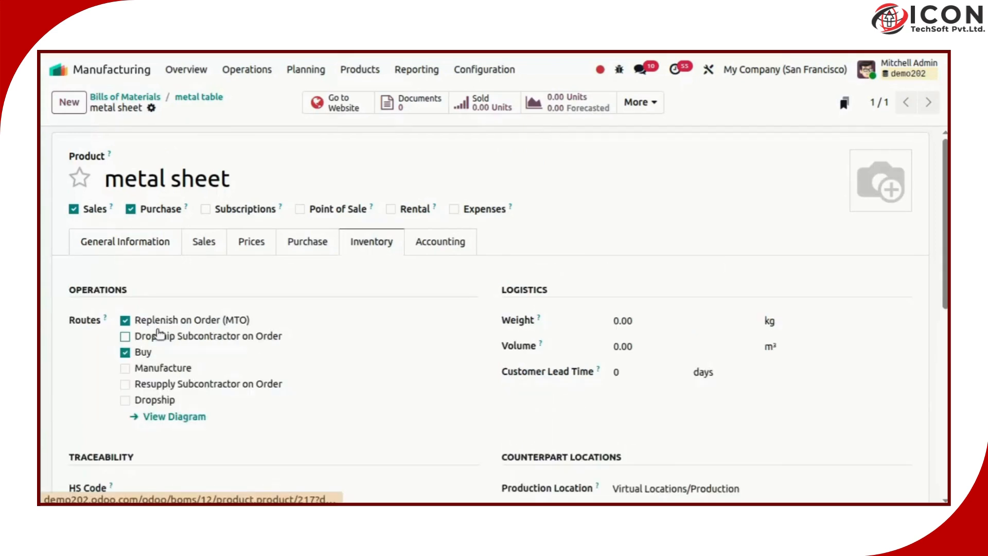
{"action": "left_click", "coordinate": [199, 97]}
Check the inventory routes of the Table Leg component and return to the bill of materials
{"action": "left_click", "coordinate": [129, 378]}
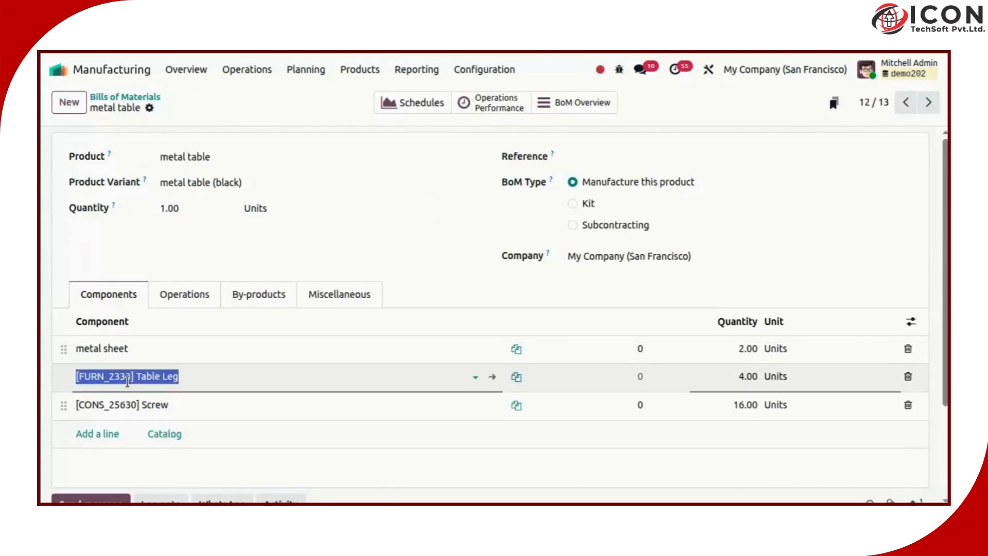
{"action": "left_click", "coordinate": [493, 379]}
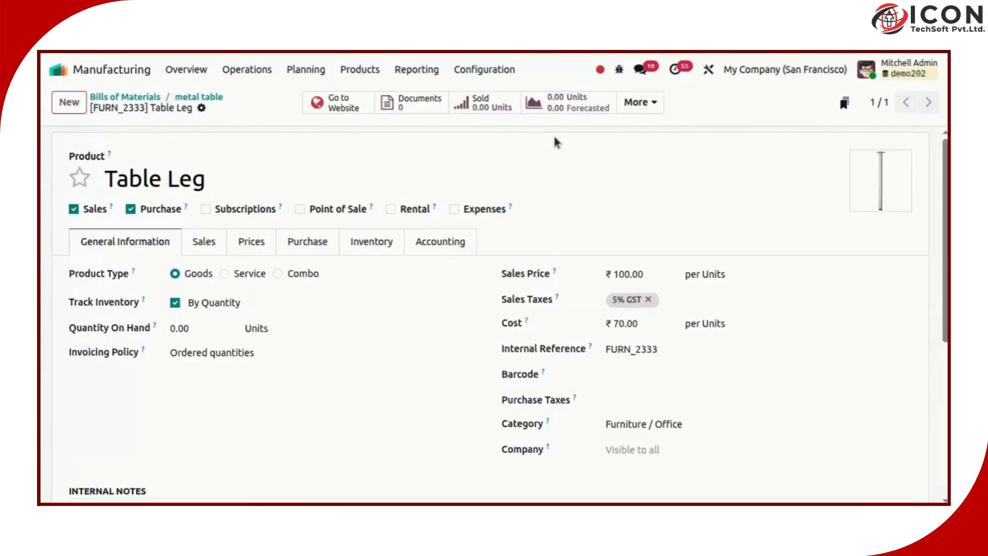
{"action": "left_click", "coordinate": [391, 244]}
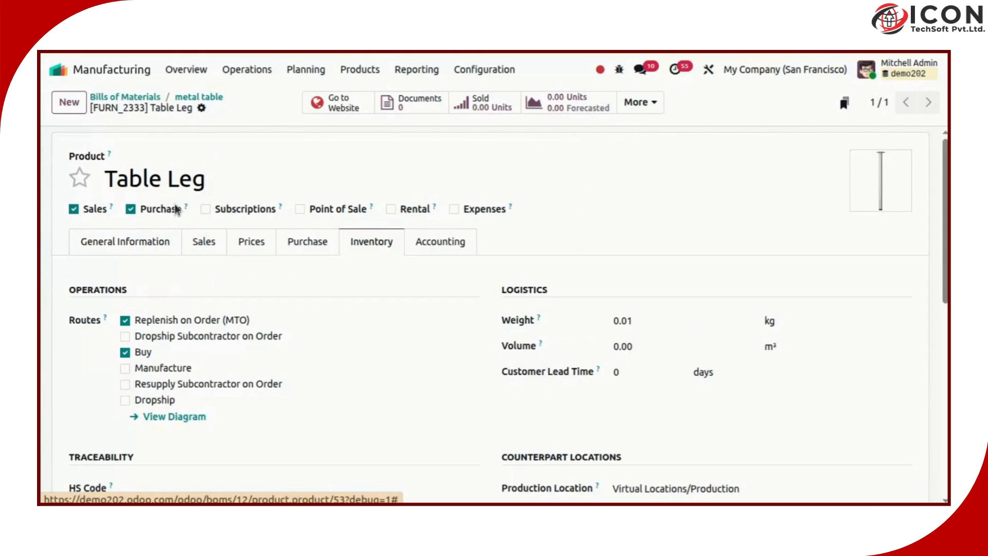
{"action": "left_click", "coordinate": [199, 97]}
Check the inventory routes of the Screw component and return to the bill of materials
{"action": "left_click", "coordinate": [102, 404]}
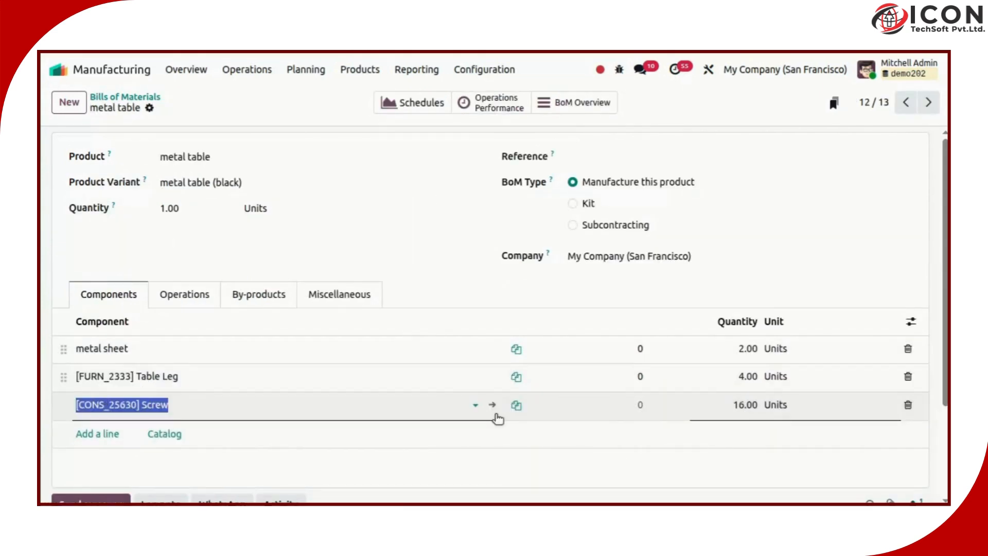
{"action": "left_click", "coordinate": [493, 406]}
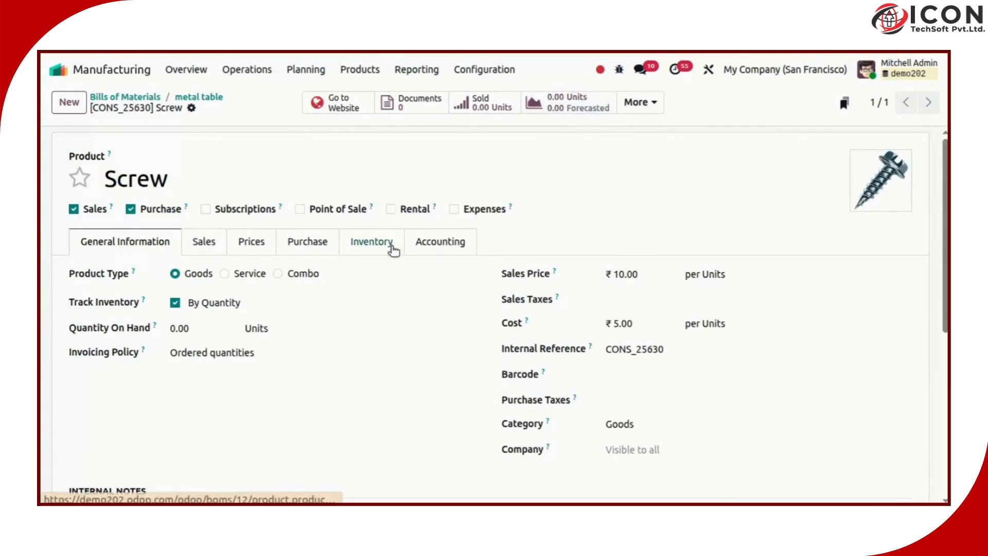
{"action": "left_click", "coordinate": [359, 241]}
{"action": "left_click", "coordinate": [215, 96]}
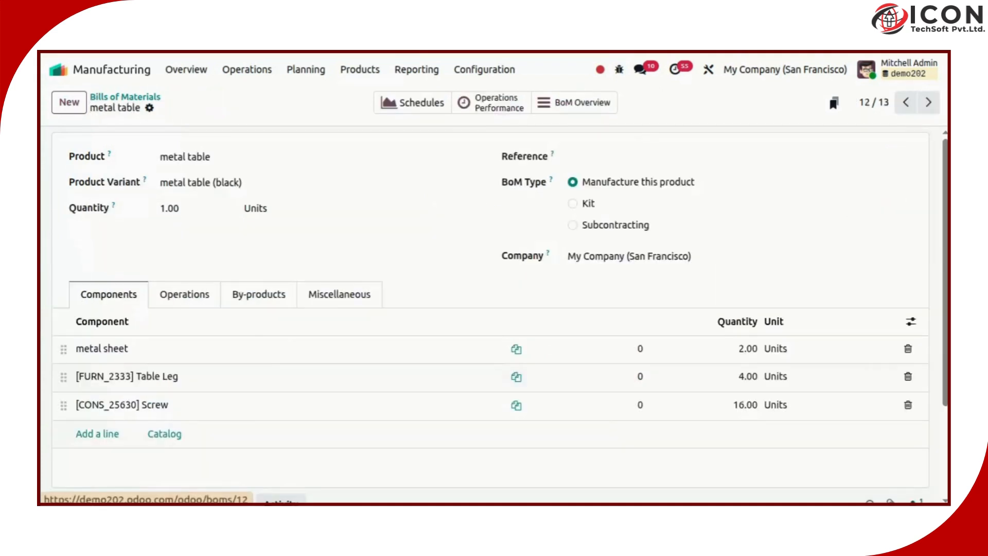
Review the operations, work centers and durations defined in the metal table bill of materials, then its components
{"action": "left_click", "coordinate": [202, 301]}
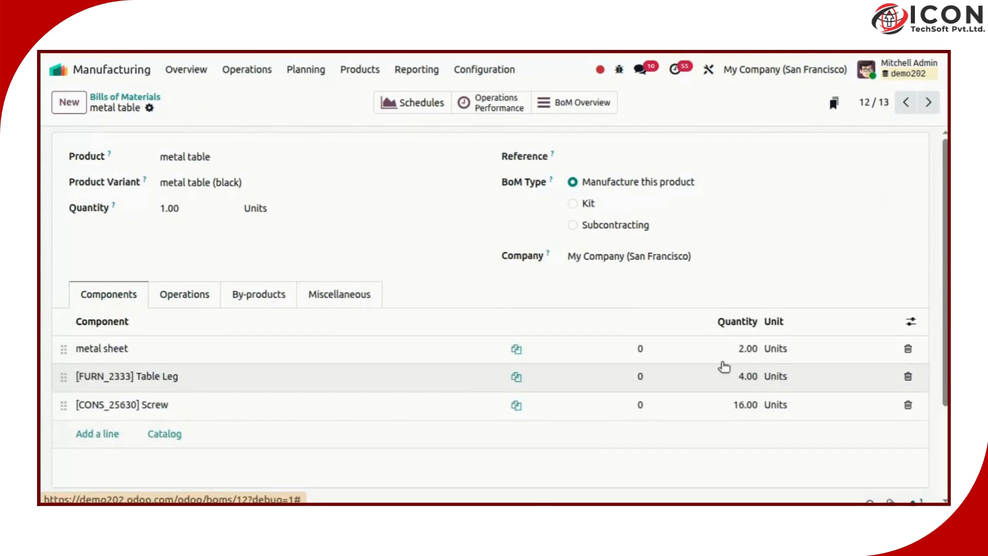
{"action": "left_click", "coordinate": [167, 298]}
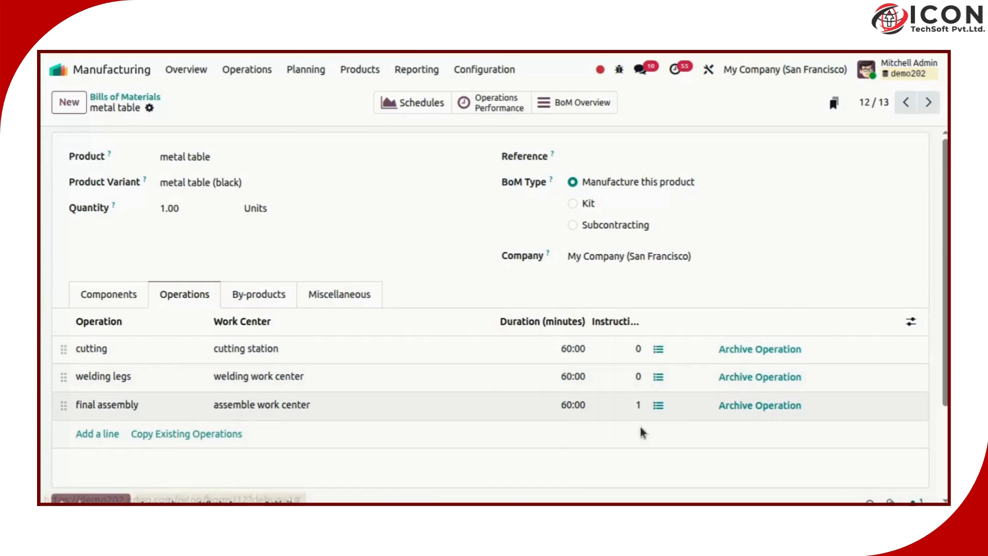
{"action": "left_click", "coordinate": [133, 303]}
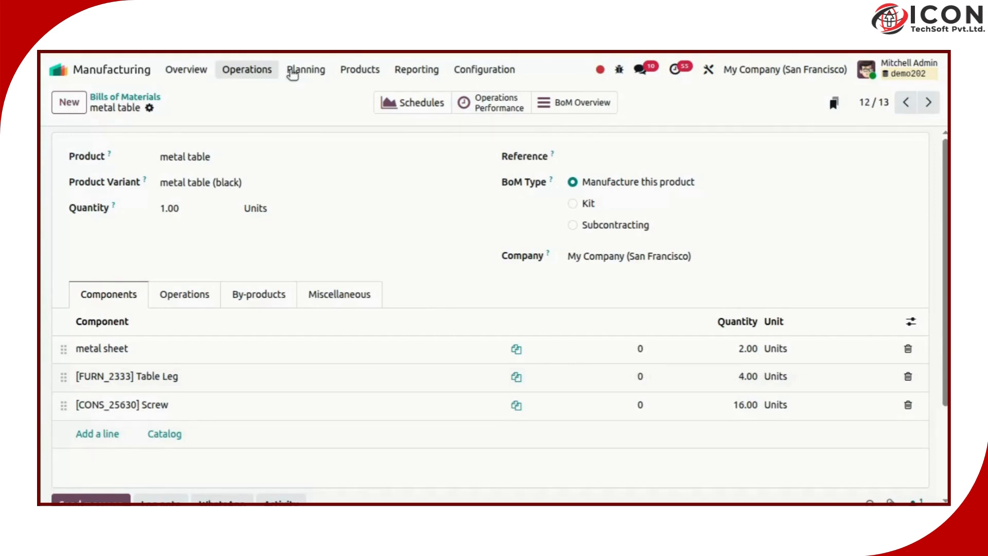
Create a new manufacturing order for the product metal table (black)
{"action": "left_click", "coordinate": [260, 73]}
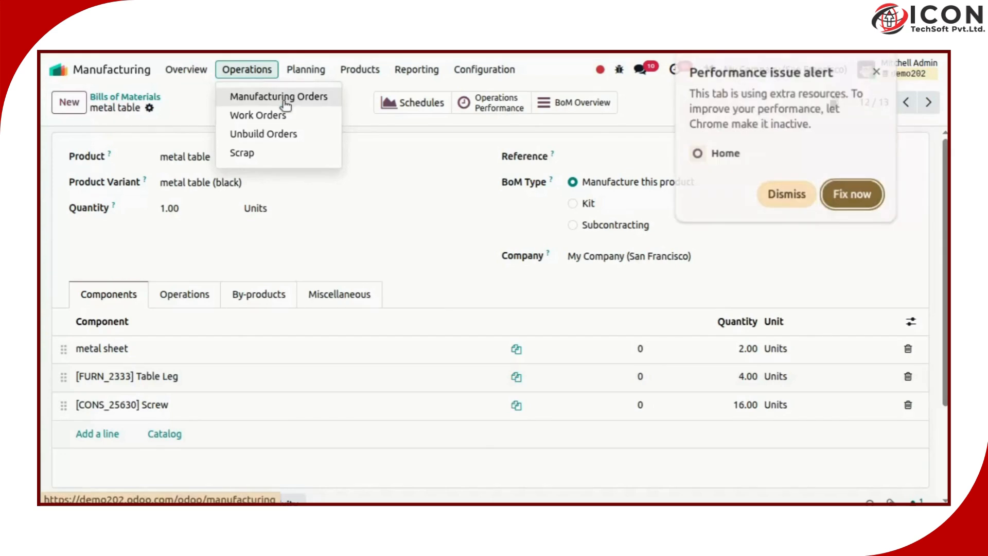
{"action": "left_click", "coordinate": [282, 99]}
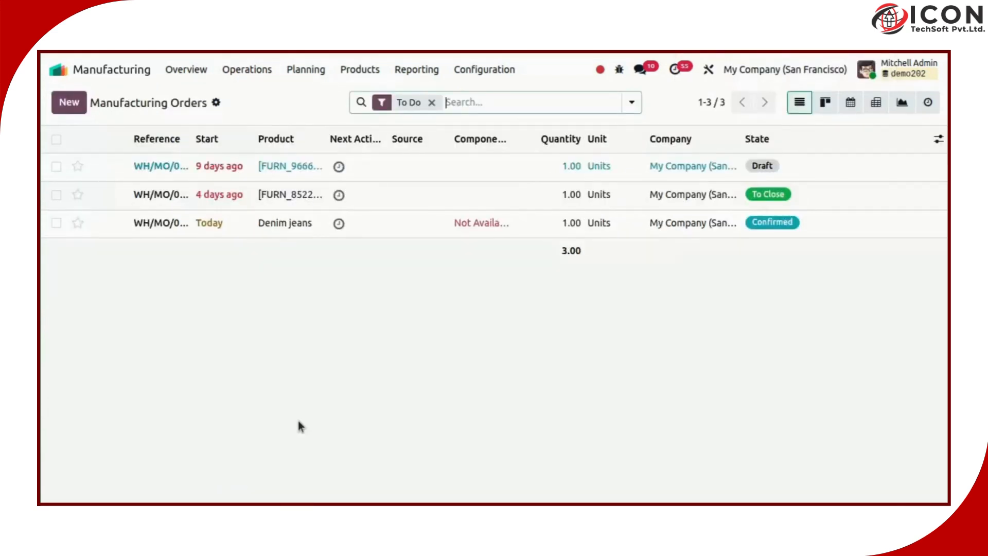
{"action": "left_click", "coordinate": [69, 102]}
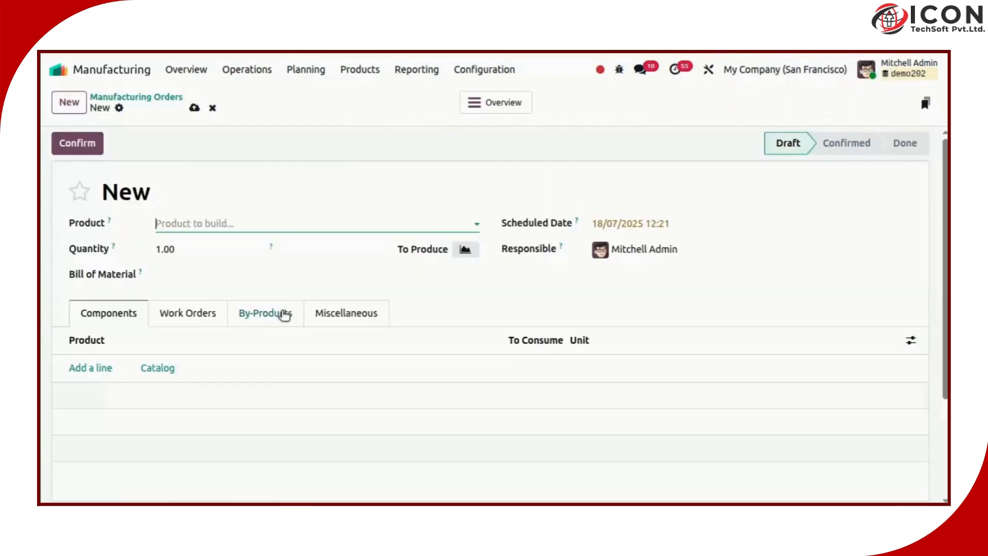
{"action": "left_click", "coordinate": [287, 230]}
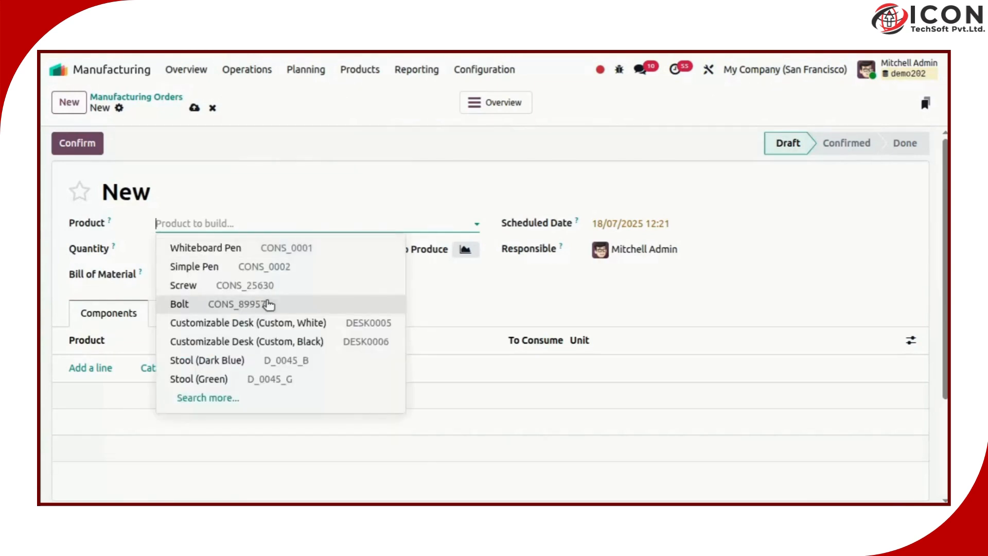
{"action": "type", "text": "m"}
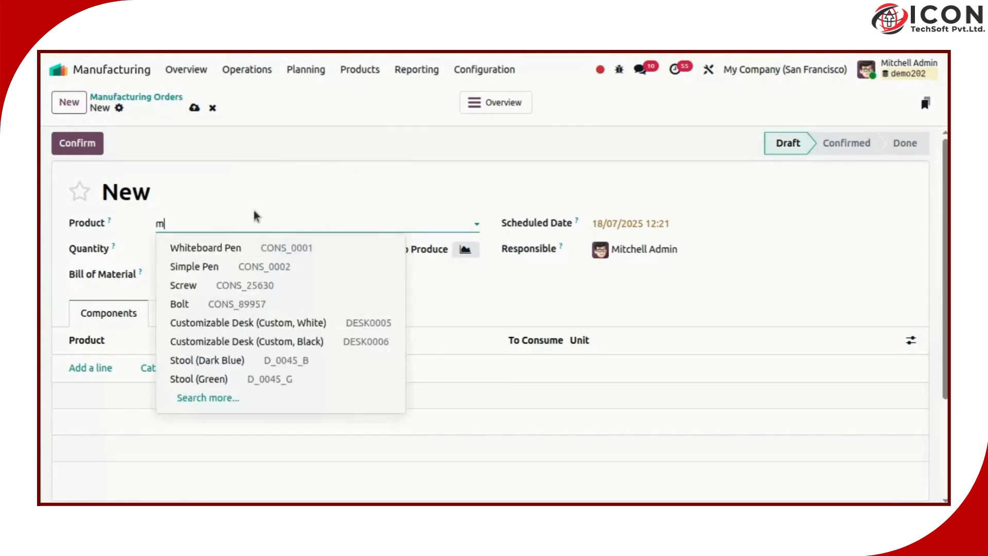
{"action": "type", "text": "etal"}
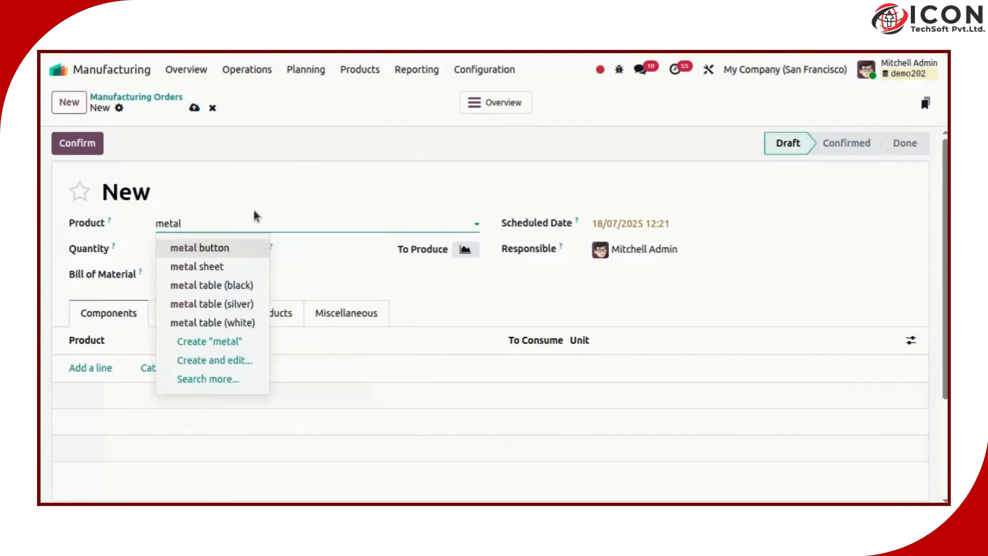
{"action": "key", "text": "Down"}
{"action": "key", "text": "Down"}
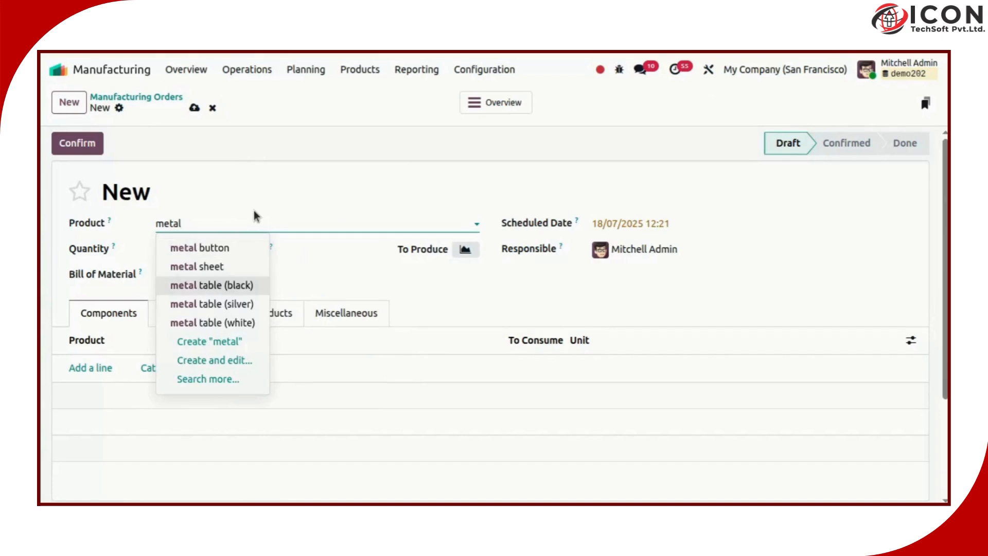
{"action": "key", "text": "Return"}
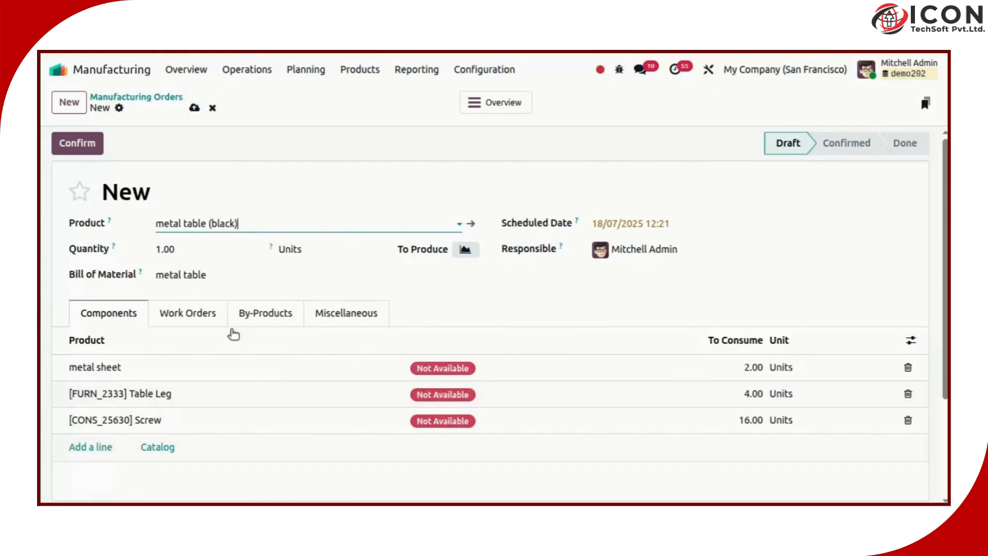
Review the order's work orders and components, and confirm the manufacturing order
{"action": "left_click", "coordinate": [193, 311]}
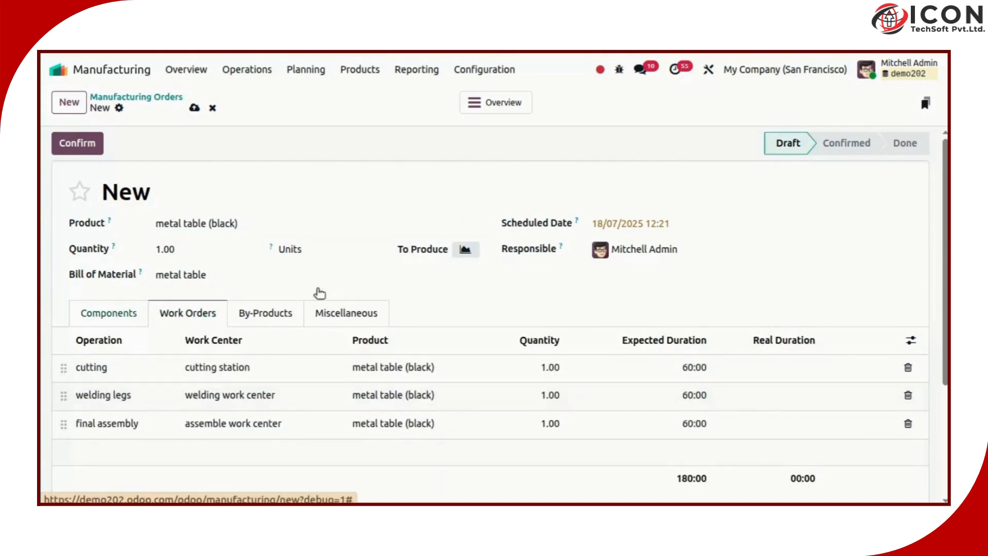
{"action": "left_click", "coordinate": [108, 313]}
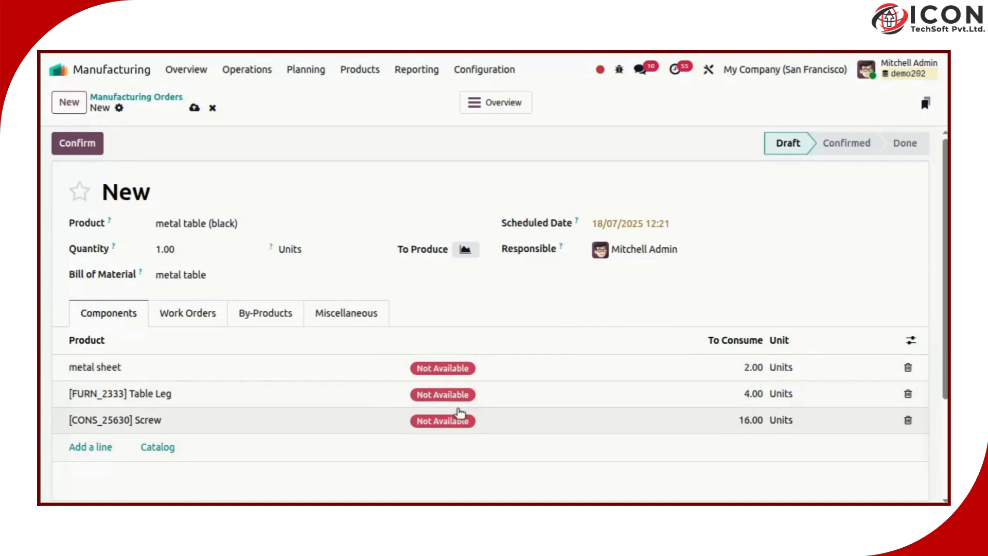
{"action": "left_click", "coordinate": [73, 148]}
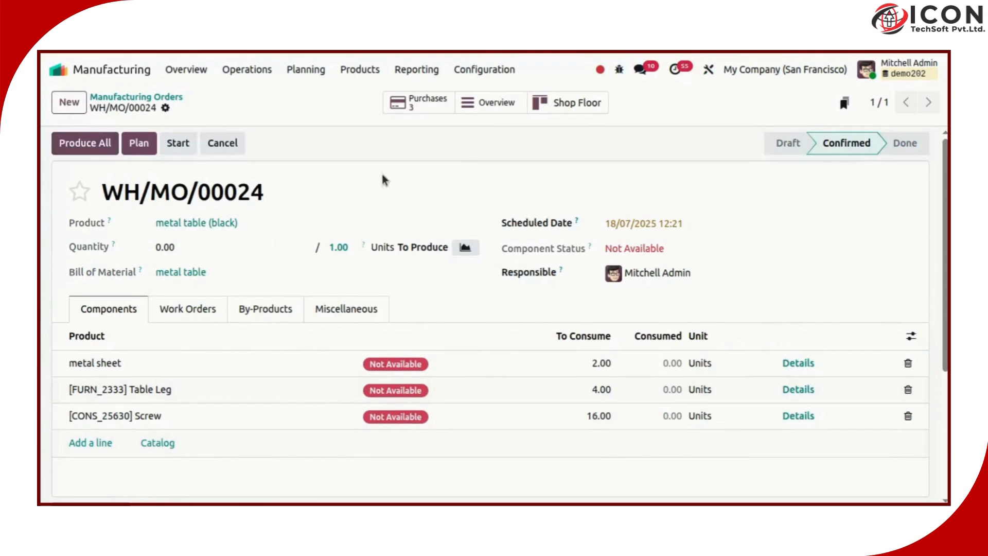
From the purchases linked to the manufacturing order, confirm the Screw request for quotation and validate its receipt
{"action": "left_click", "coordinate": [418, 110]}
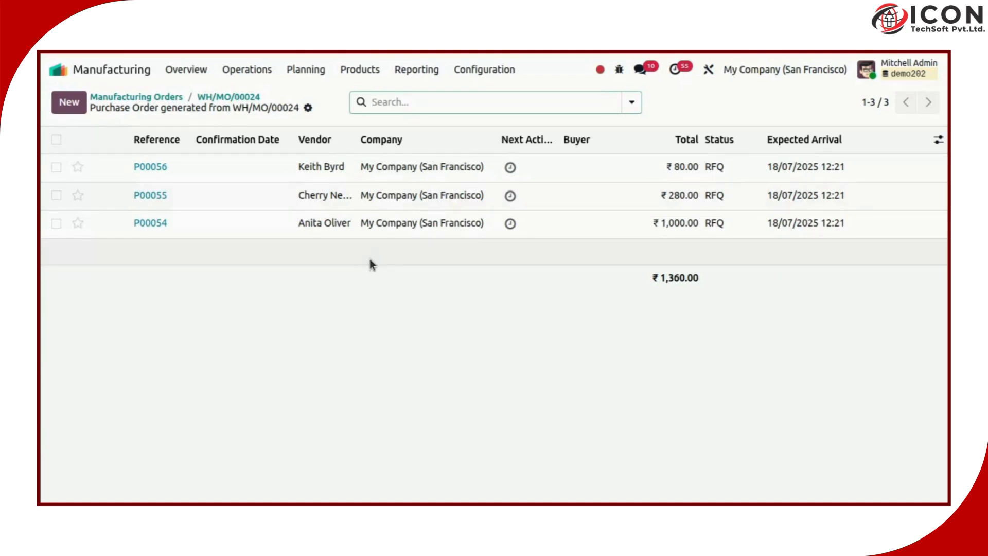
{"action": "left_click", "coordinate": [244, 162]}
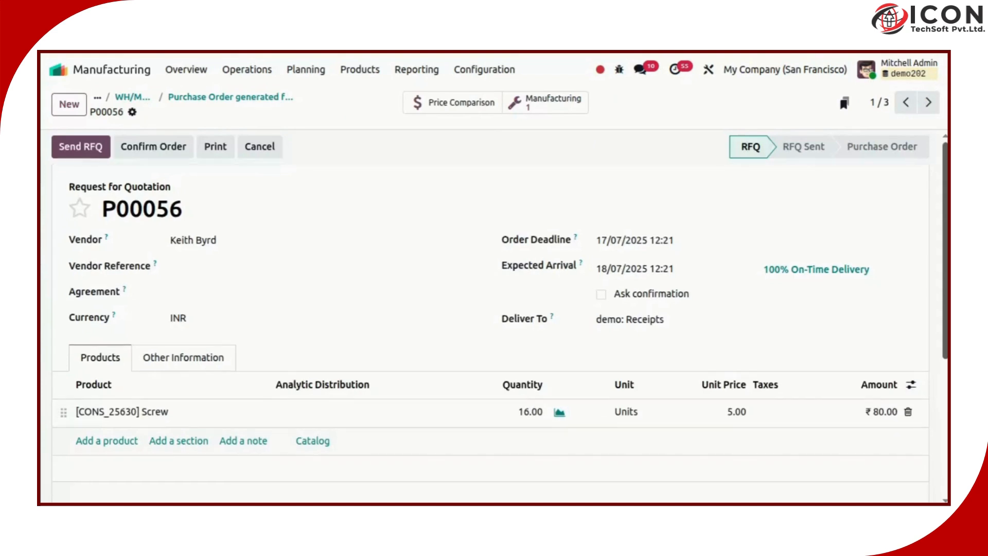
{"action": "left_click", "coordinate": [131, 144]}
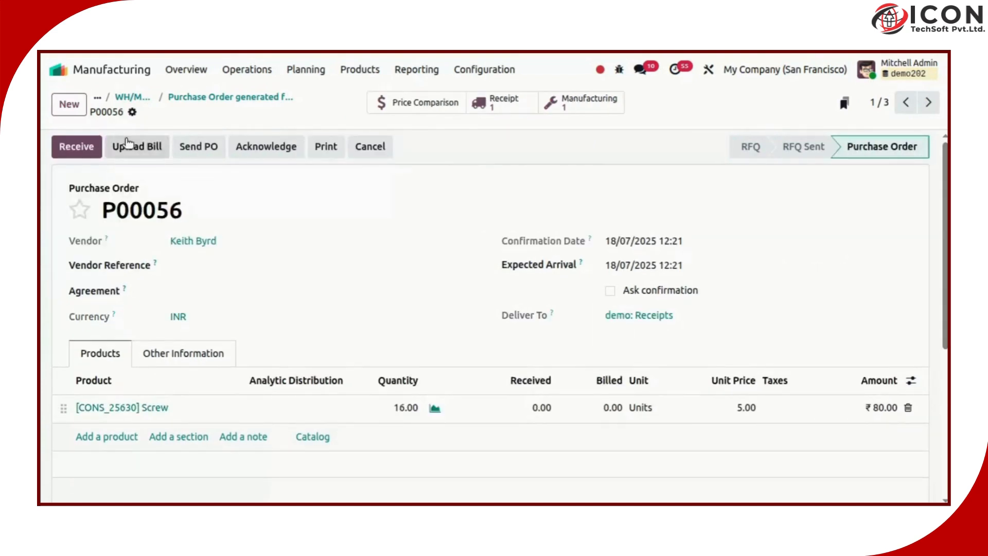
{"action": "left_click", "coordinate": [71, 155]}
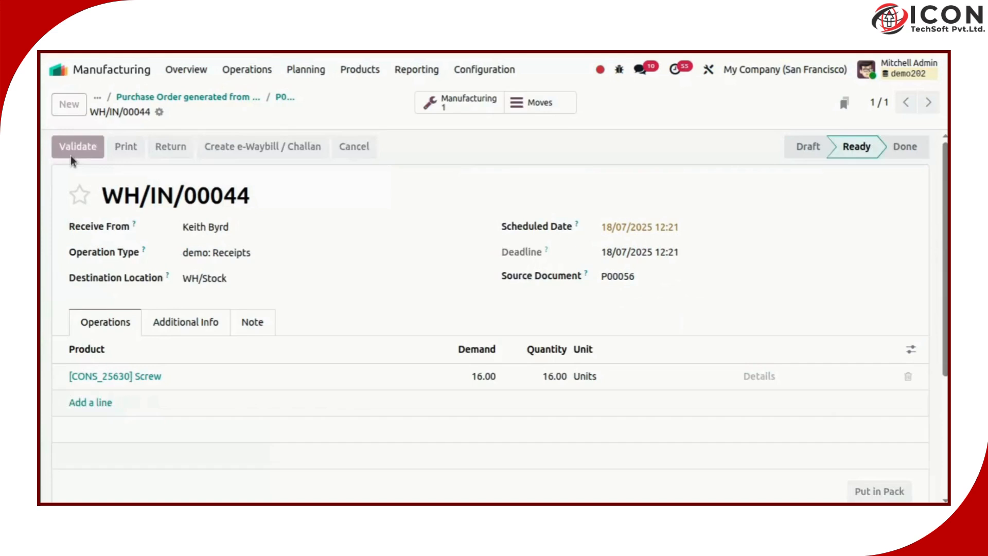
{"action": "left_click", "coordinate": [70, 155]}
Return to the generated purchases, confirm the Table Leg request for quotation and validate its receipt
{"action": "left_click", "coordinate": [217, 102]}
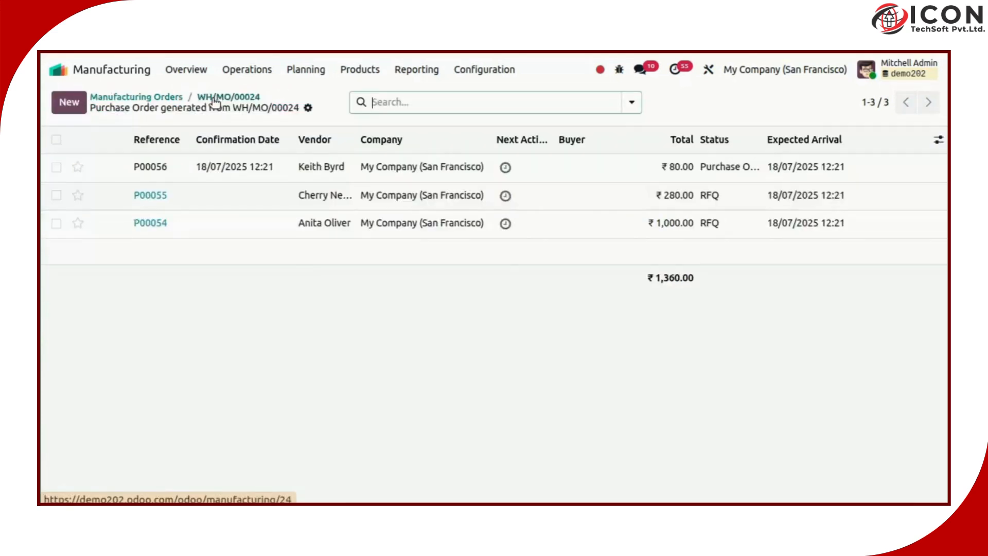
{"action": "left_click", "coordinate": [252, 204]}
{"action": "left_click", "coordinate": [158, 146]}
{"action": "left_click", "coordinate": [67, 160]}
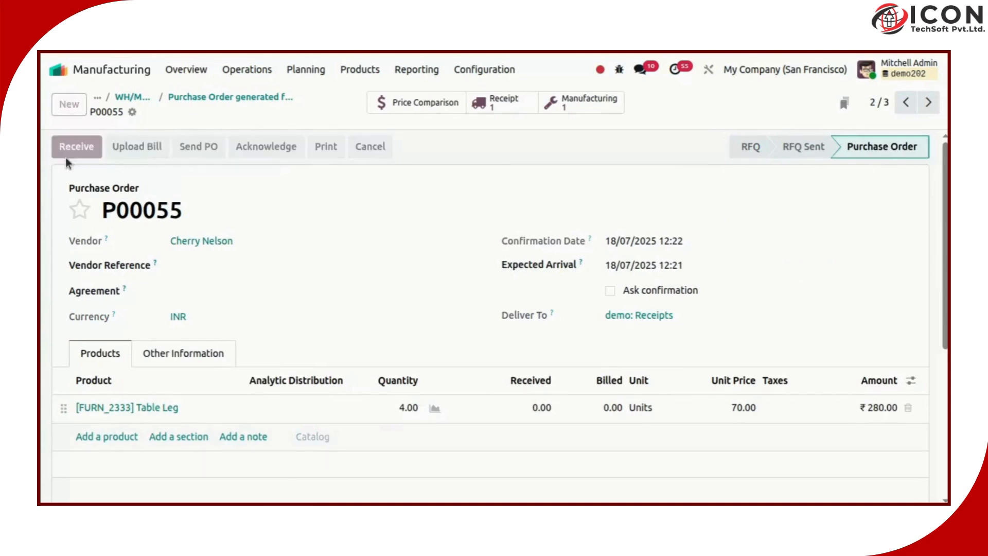
{"action": "left_click", "coordinate": [71, 154]}
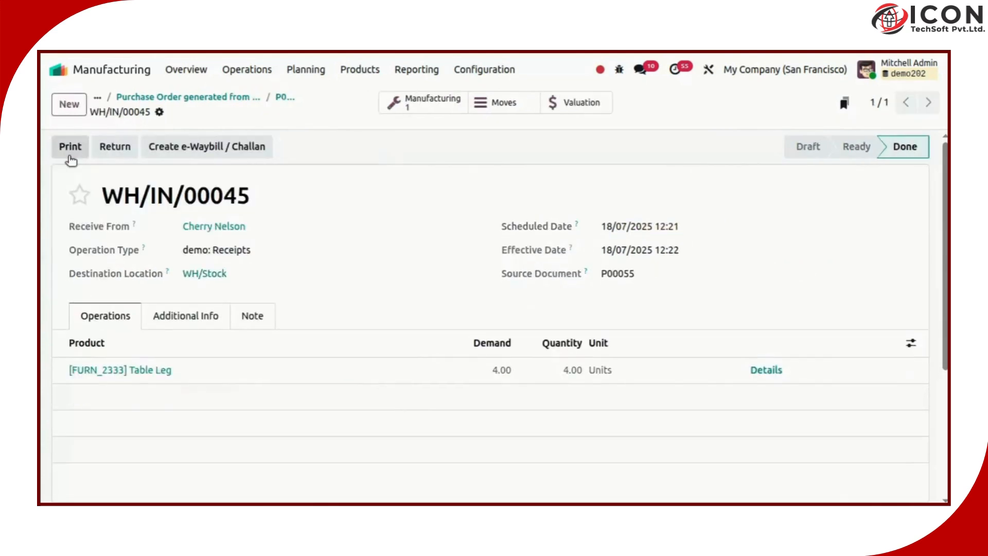
Return to the generated purchases, confirm the metal sheet request for quotation and validate its receipt
{"action": "left_click", "coordinate": [191, 97]}
{"action": "left_click", "coordinate": [194, 225]}
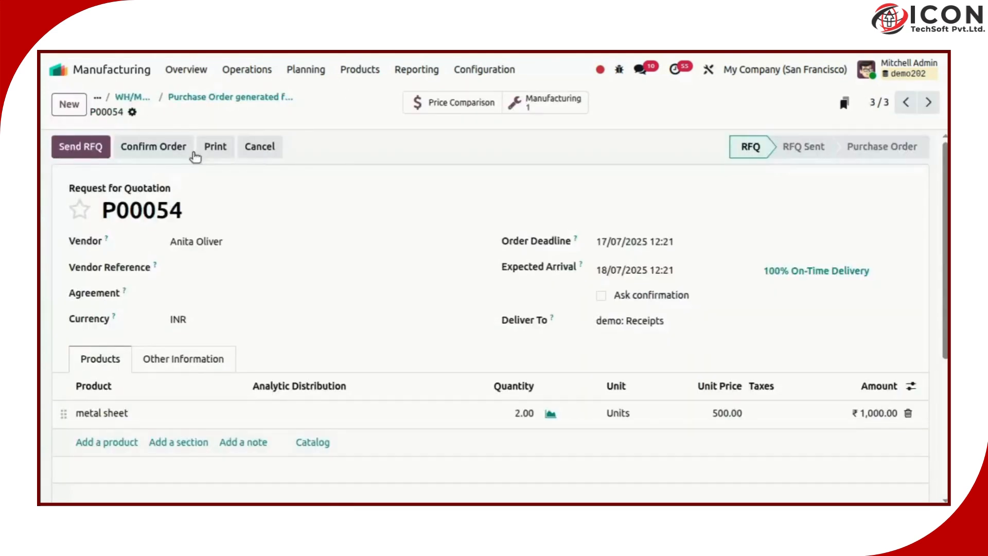
{"action": "left_click", "coordinate": [194, 153]}
{"action": "left_click", "coordinate": [76, 155]}
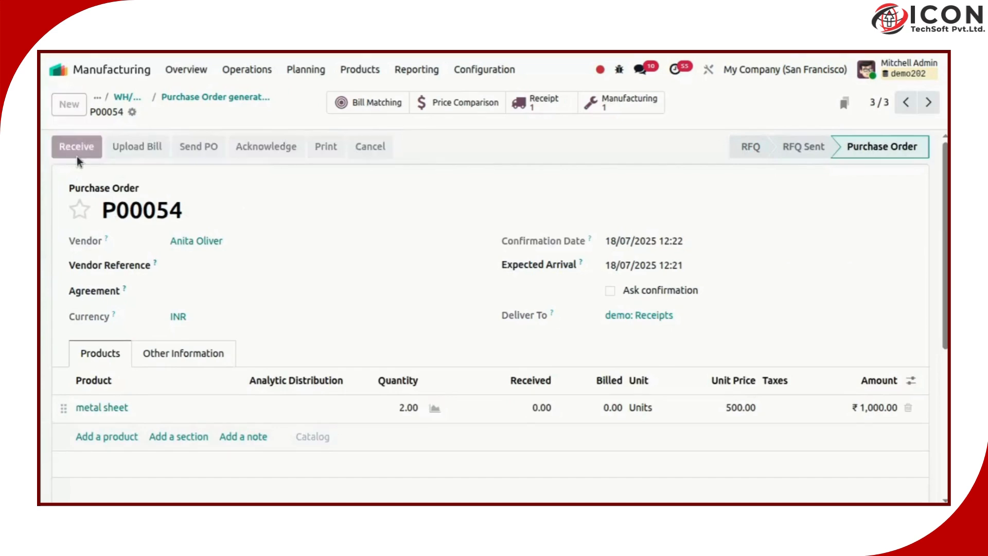
{"action": "left_click", "coordinate": [77, 147]}
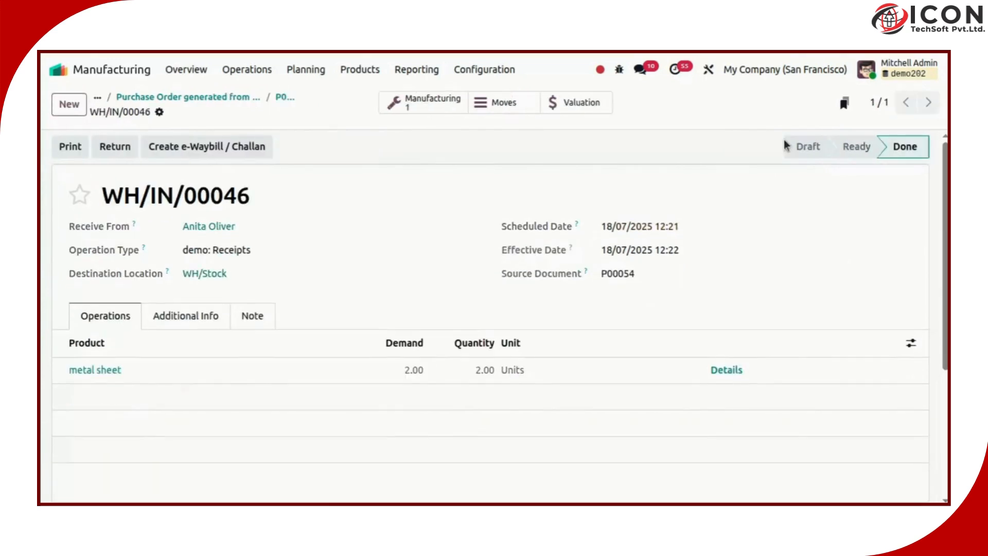
Review the generated purchase orders, including the Screw order, and return to the manufacturing order
{"action": "left_click", "coordinate": [230, 98]}
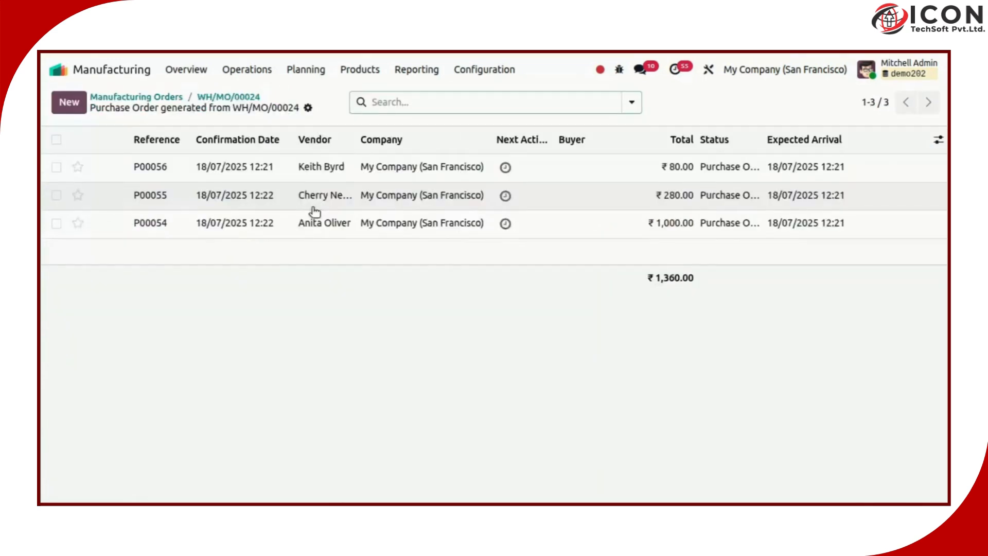
{"action": "left_click", "coordinate": [291, 178]}
{"action": "double_click", "coordinate": [139, 212]}
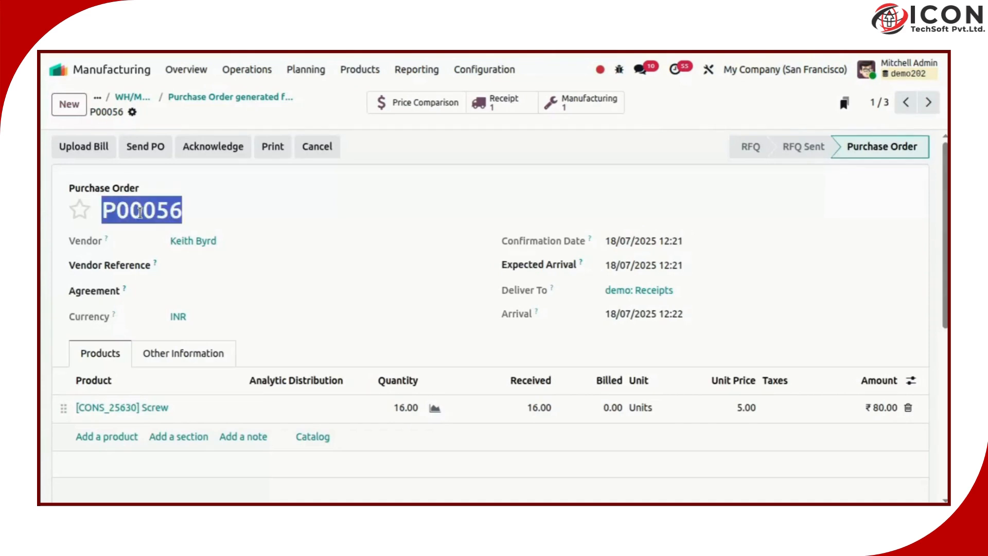
{"action": "left_click", "coordinate": [217, 98]}
{"action": "left_click", "coordinate": [222, 97]}
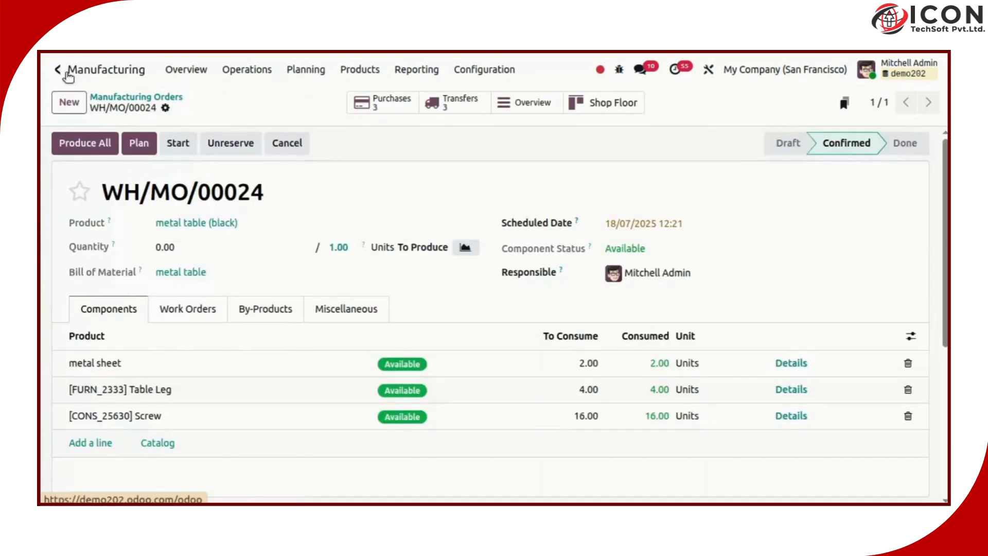
Switch to the Inventory app and open the Stock report for searching
{"action": "left_click", "coordinate": [68, 77]}
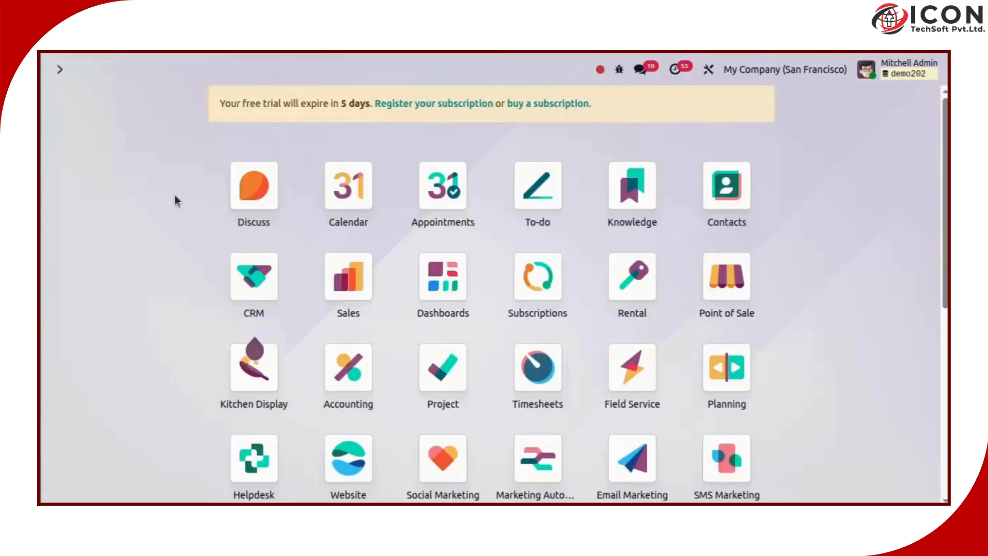
{"action": "type", "text": "inventor"}
{"action": "key", "text": "Return"}
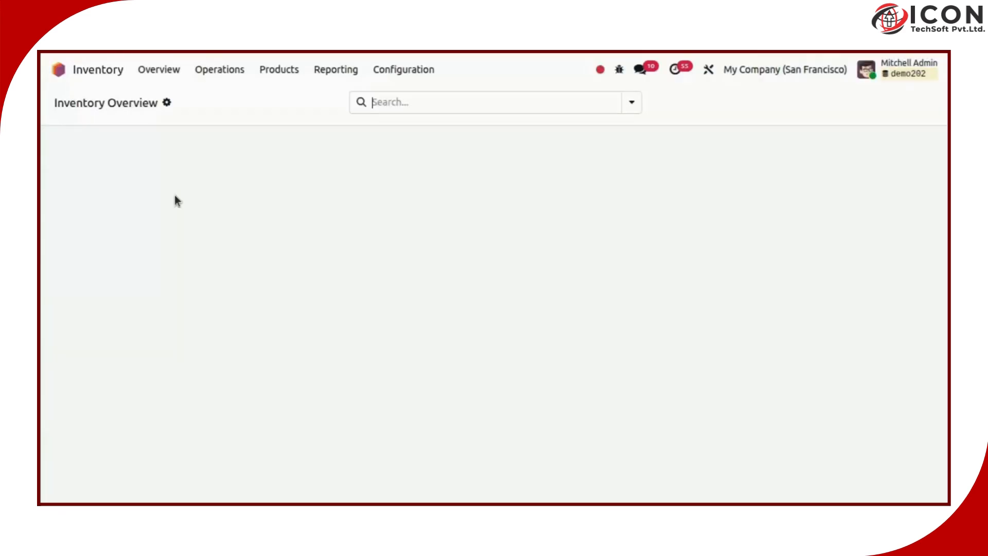
{"action": "left_click", "coordinate": [286, 75]}
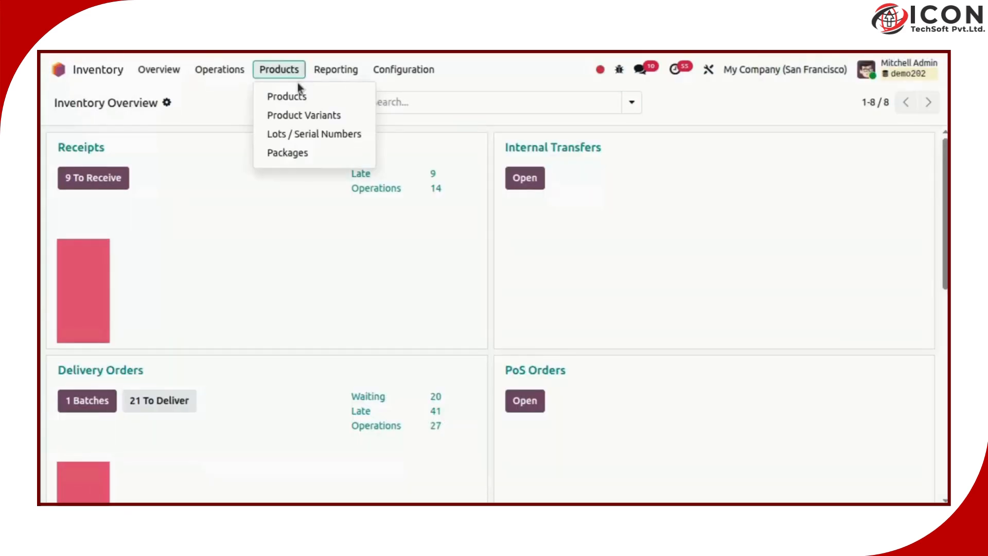
{"action": "left_click", "coordinate": [330, 94]}
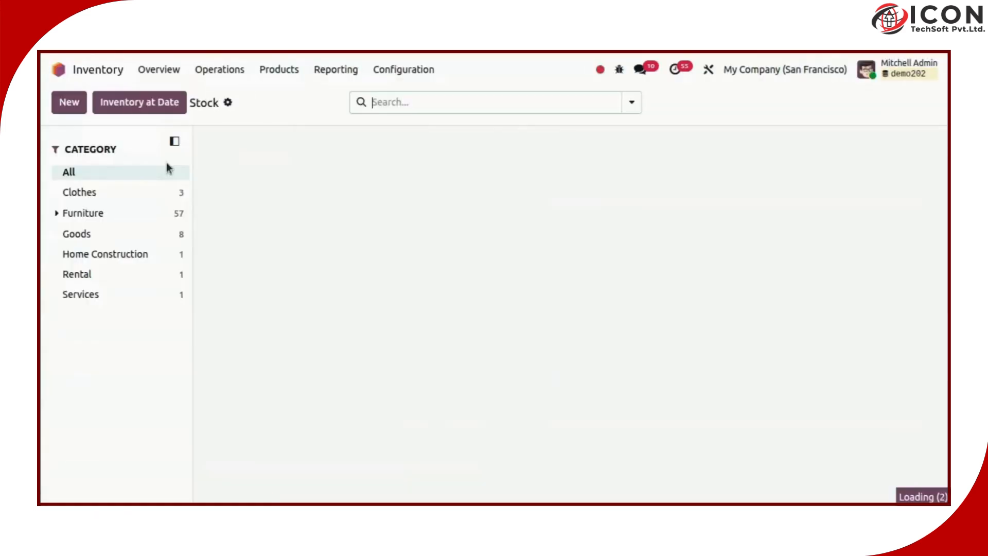
{"action": "left_click", "coordinate": [450, 103]}
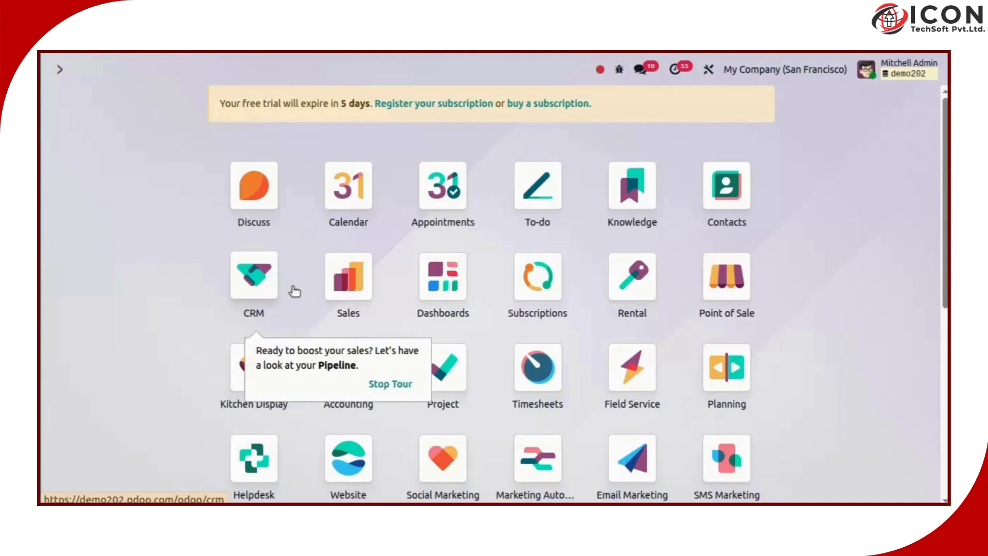
In the Manufacturing app, list all manufacturing orders without filters and open today's confirmed metal table order
{"action": "type", "text": "manu"}
{"action": "key", "text": "Return"}
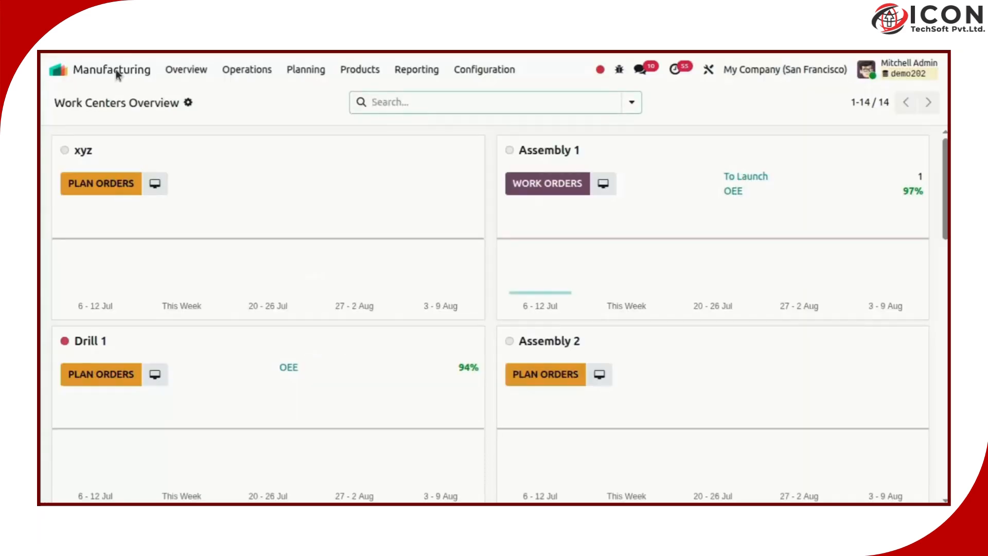
{"action": "left_click", "coordinate": [257, 67]}
{"action": "left_click", "coordinate": [257, 97]}
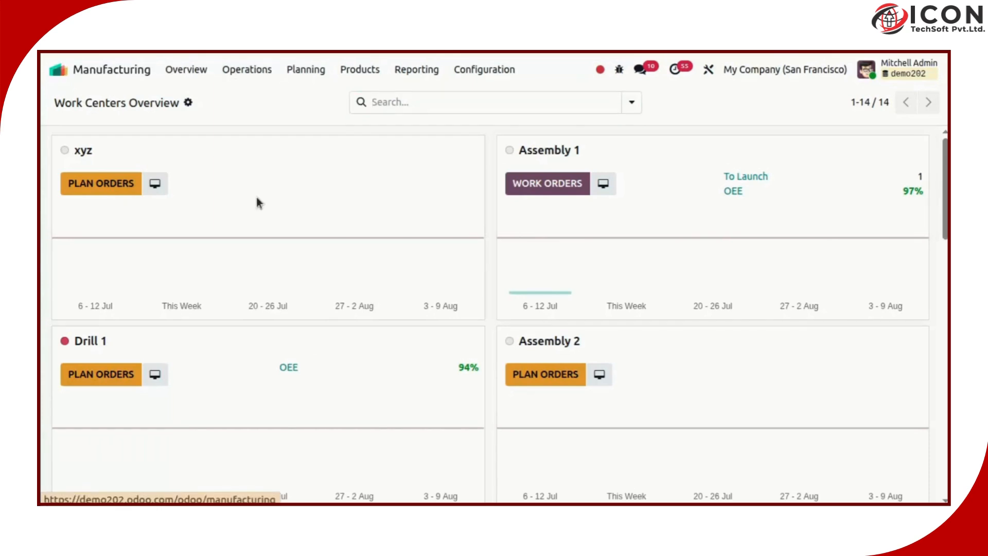
{"action": "left_click", "coordinate": [432, 102]}
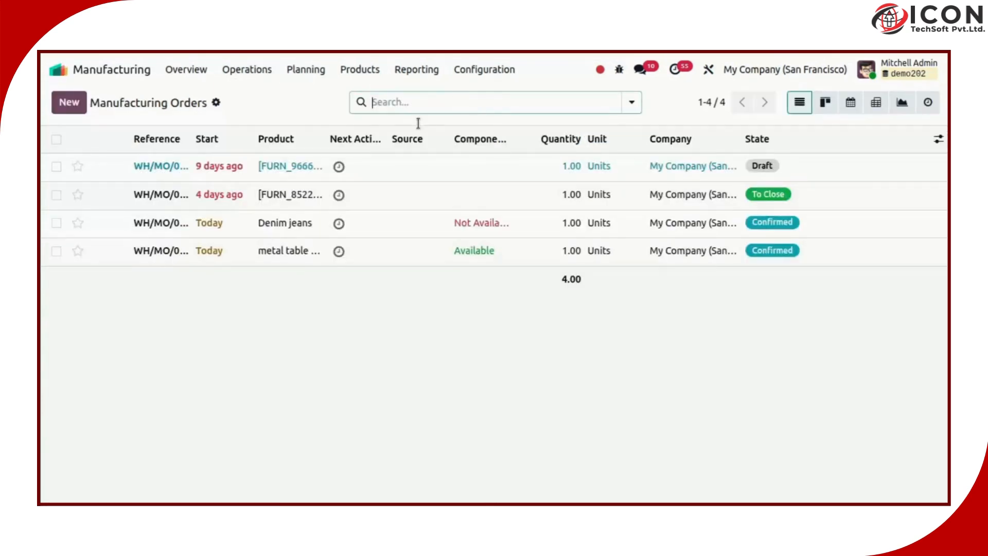
{"action": "scroll", "coordinate": [293, 371], "scroll_direction": "down", "scroll_amount": 5}
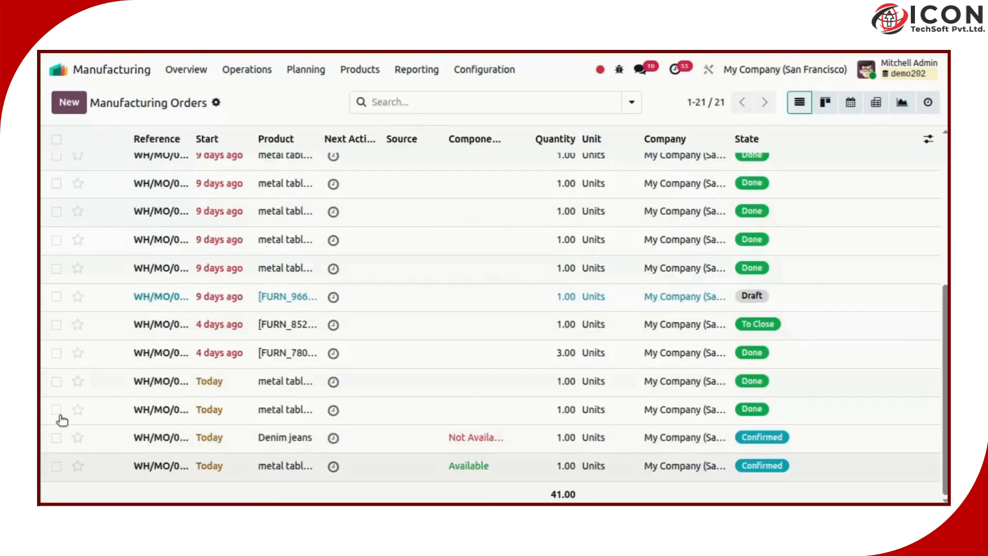
{"action": "left_click", "coordinate": [155, 466]}
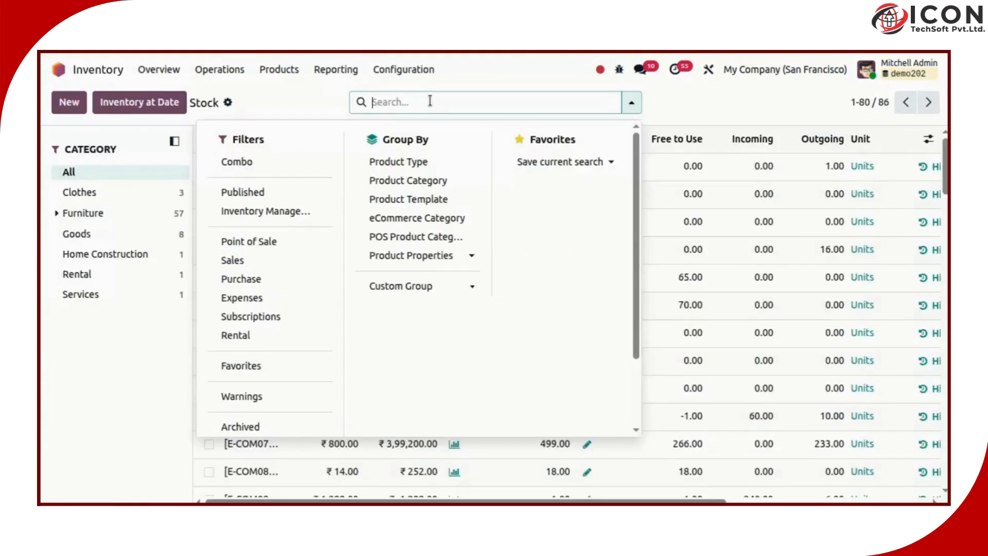
Search the Inventory stock report for metal sheet to check its on-hand quantity
{"action": "type", "text": "metal shee"}
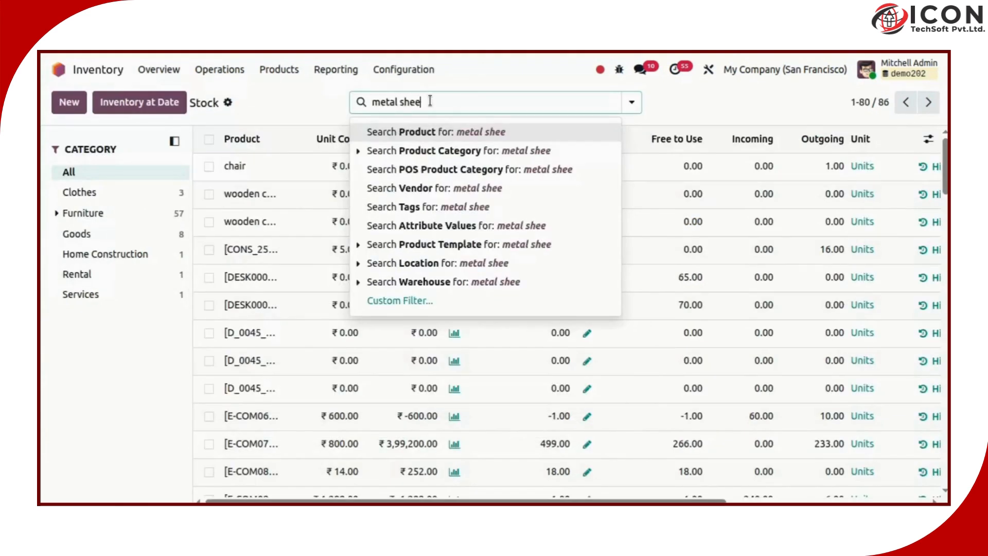
{"action": "type", "text": "t"}
{"action": "key", "text": "Return"}
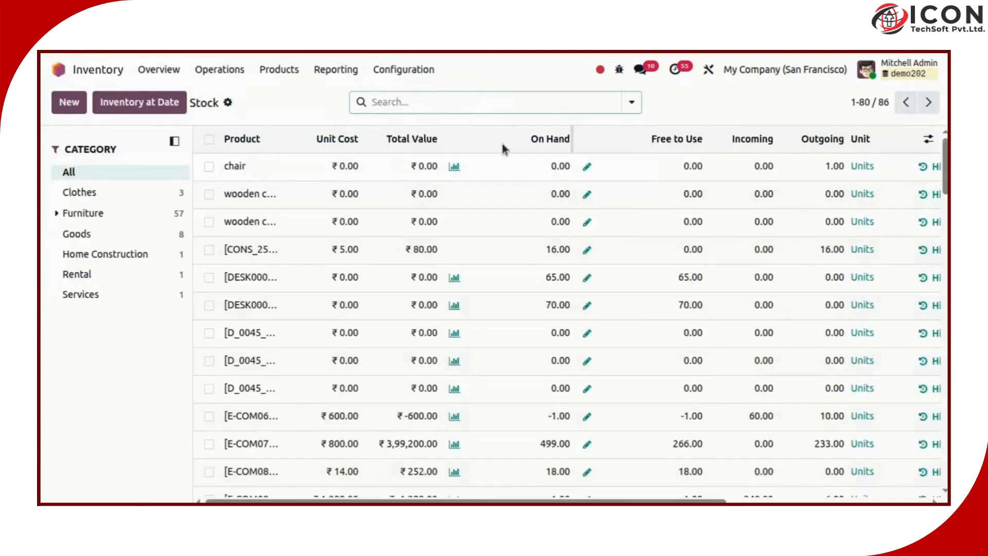
Search the stock report for table leg to check its on-hand quantity
{"action": "type", "text": "tablebl"}
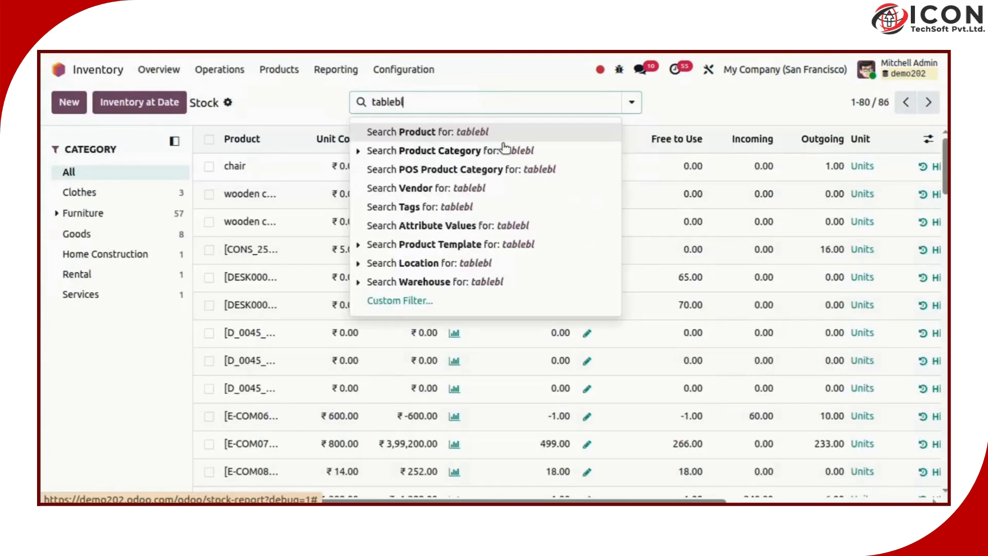
{"action": "key", "text": "BackSpace"}
{"action": "key", "text": "BackSpace"}
{"action": "type", "text": "leg"}
{"action": "key", "text": "Return"}
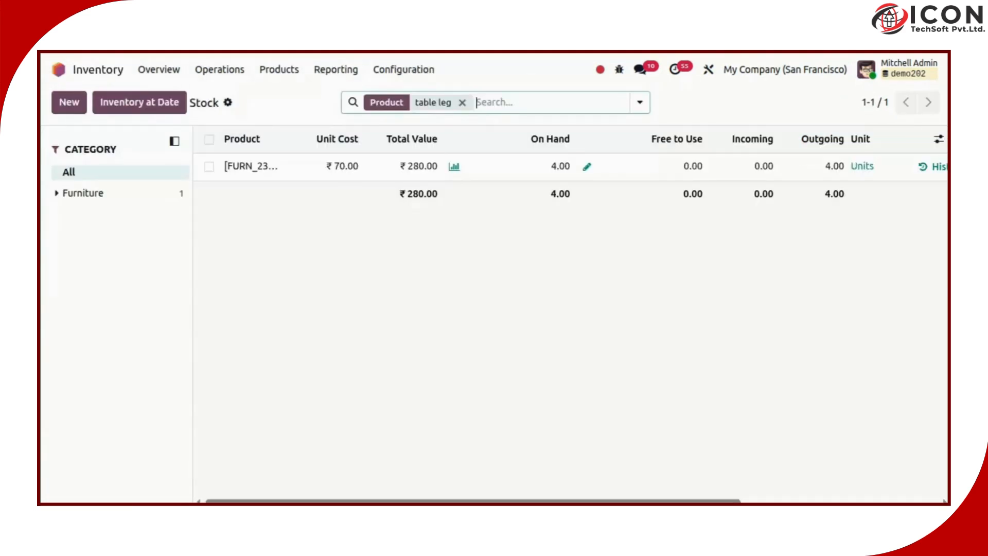
Replace the table leg filter in the stock report with a product search for screw
{"action": "left_click", "coordinate": [463, 103]}
{"action": "type", "text": "screw"}
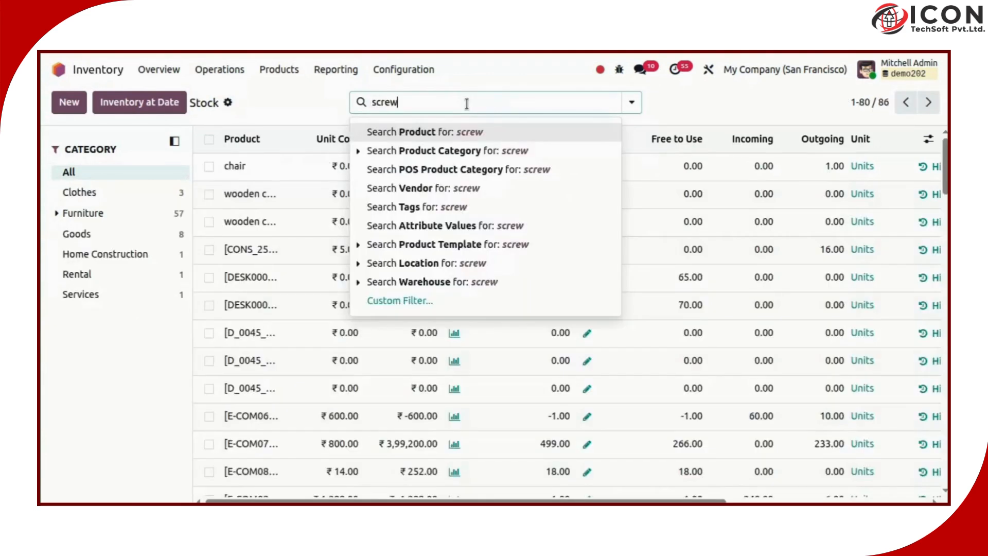
{"action": "key", "text": "Return"}
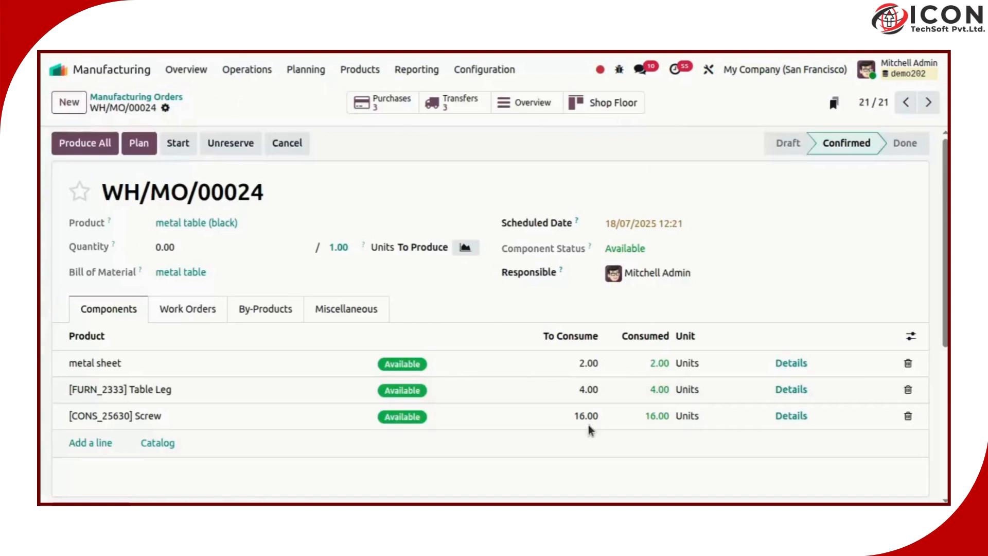
Review the manufacturing order's components and linked purchases, and return to the order
{"action": "scroll", "coordinate": [589, 425], "scroll_direction": "down", "scroll_amount": 1}
{"action": "scroll", "coordinate": [467, 335], "scroll_direction": "up", "scroll_amount": 1}
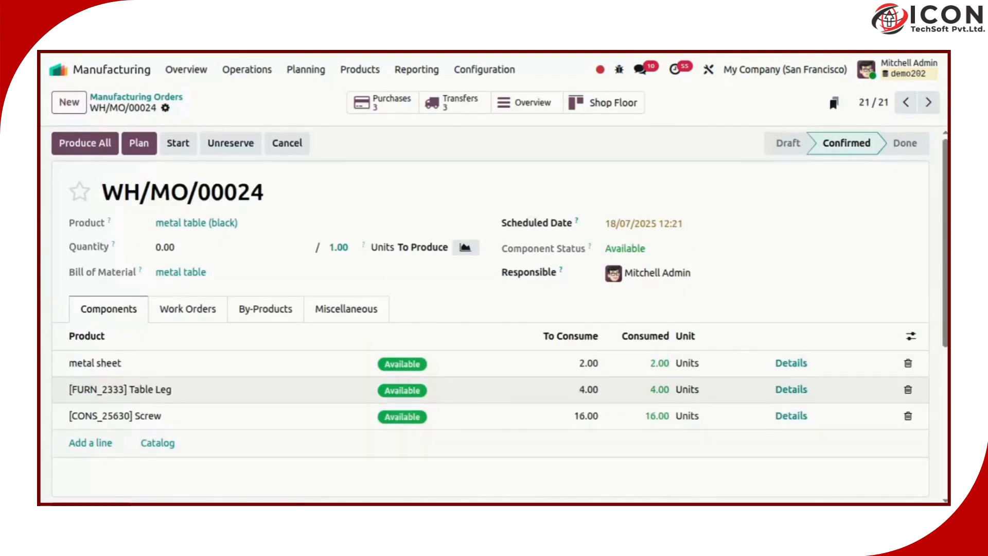
{"action": "left_click", "coordinate": [393, 103]}
{"action": "left_click", "coordinate": [219, 97]}
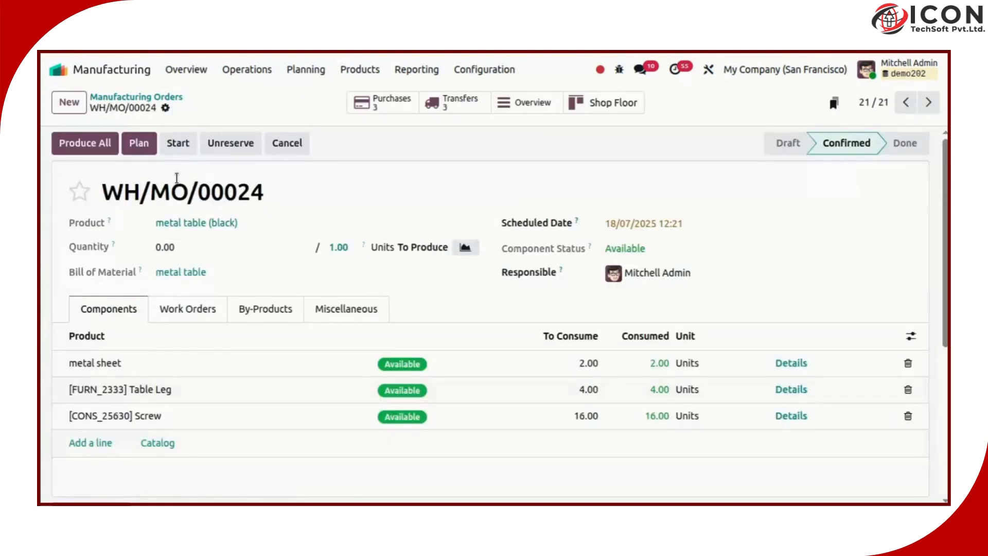
Start the manufacturing order, and start and finish its cutting work order
{"action": "left_click", "coordinate": [186, 138]}
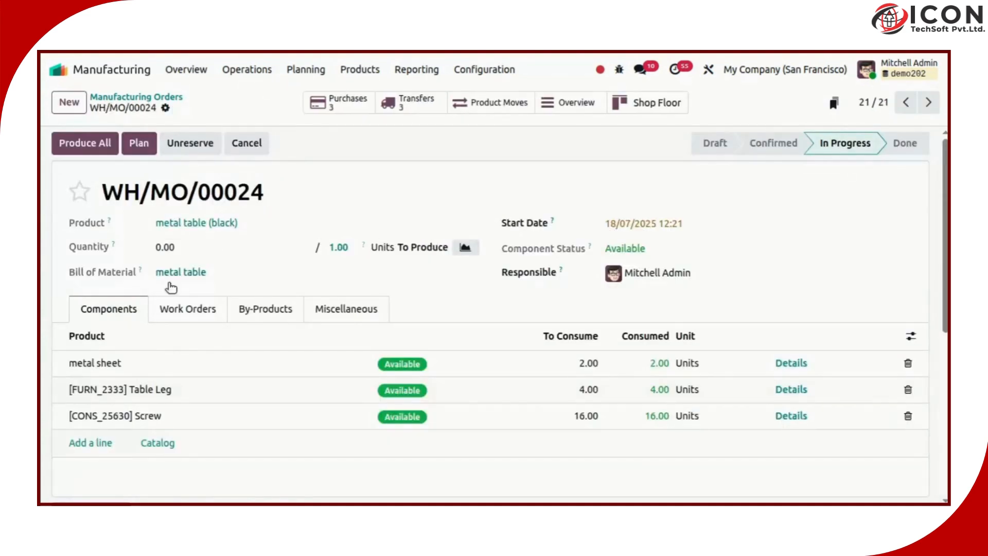
{"action": "left_click", "coordinate": [173, 309]}
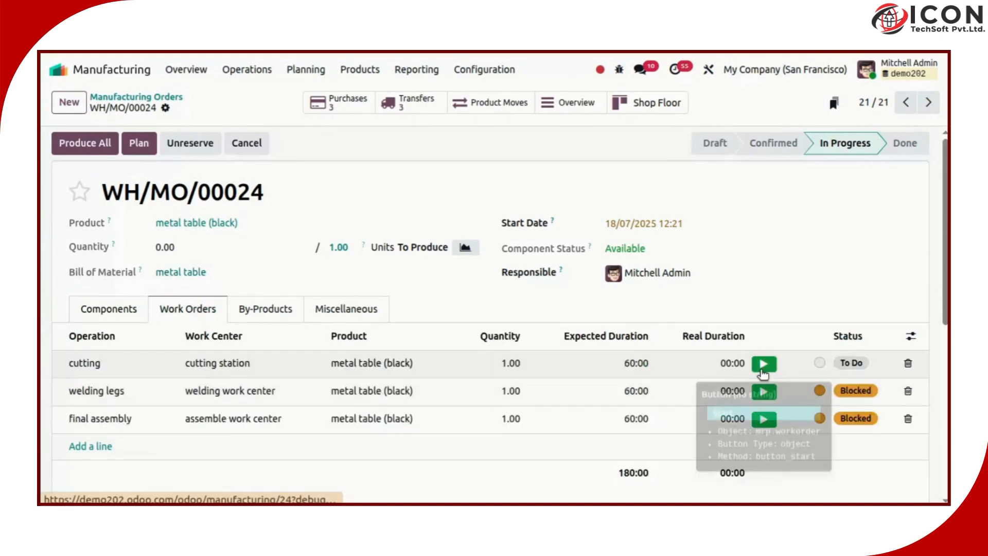
{"action": "left_click", "coordinate": [763, 366]}
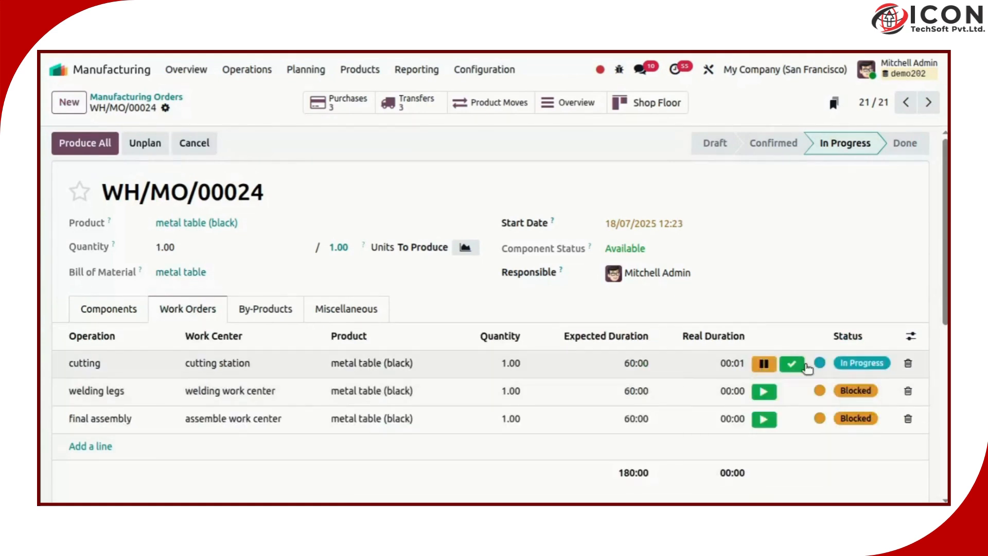
{"action": "left_click", "coordinate": [804, 364]}
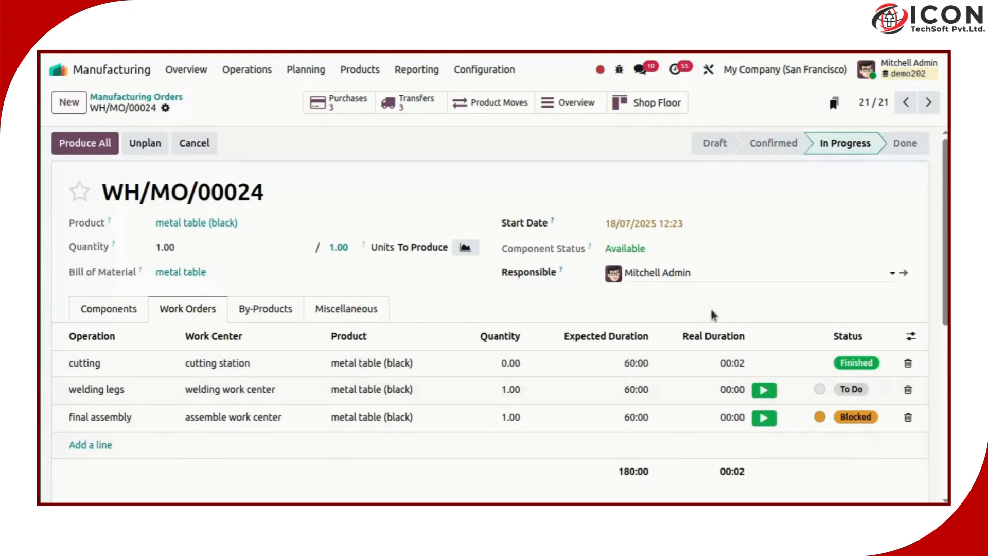
Start and finish the welding legs work order, and start the final assembly work order
{"action": "left_click", "coordinate": [764, 390]}
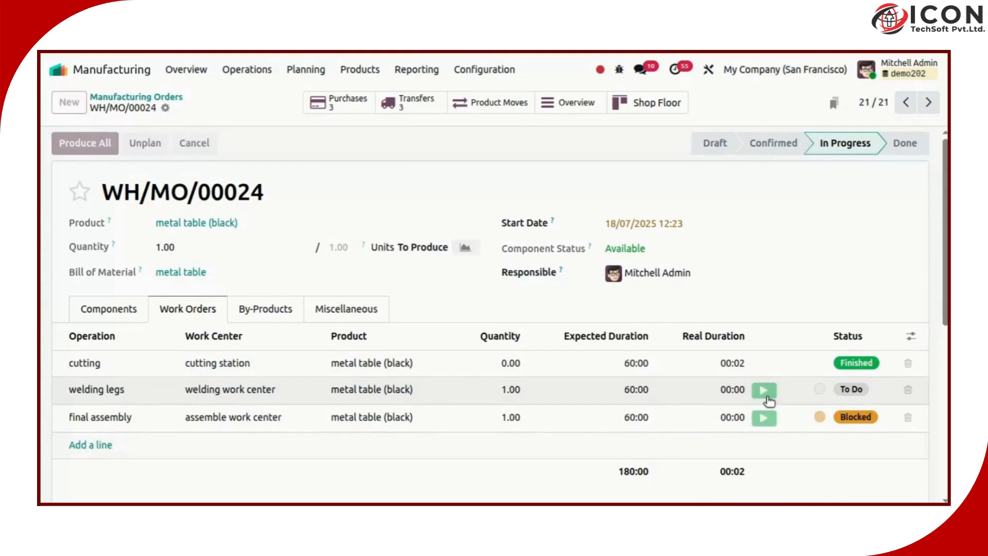
{"action": "left_click", "coordinate": [783, 392]}
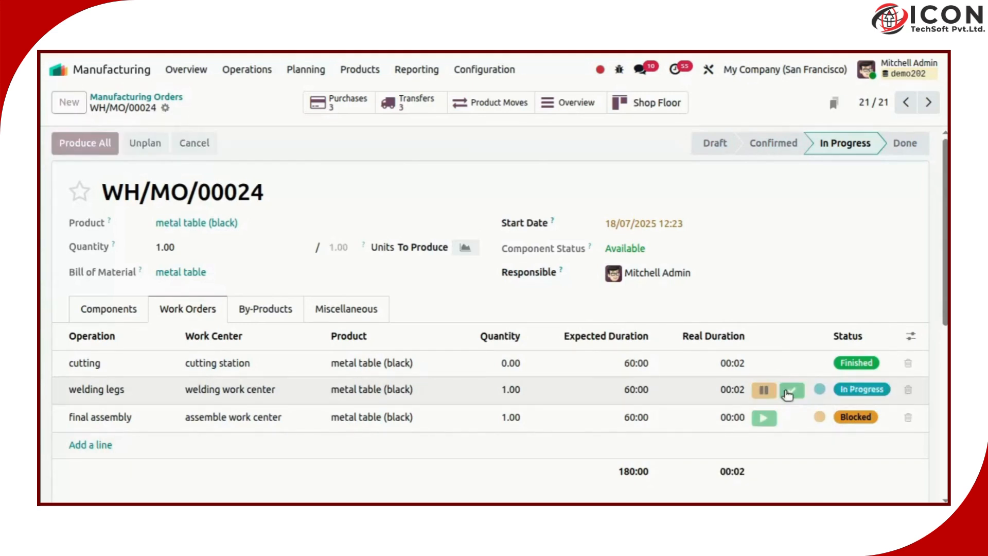
{"action": "left_click", "coordinate": [764, 418]}
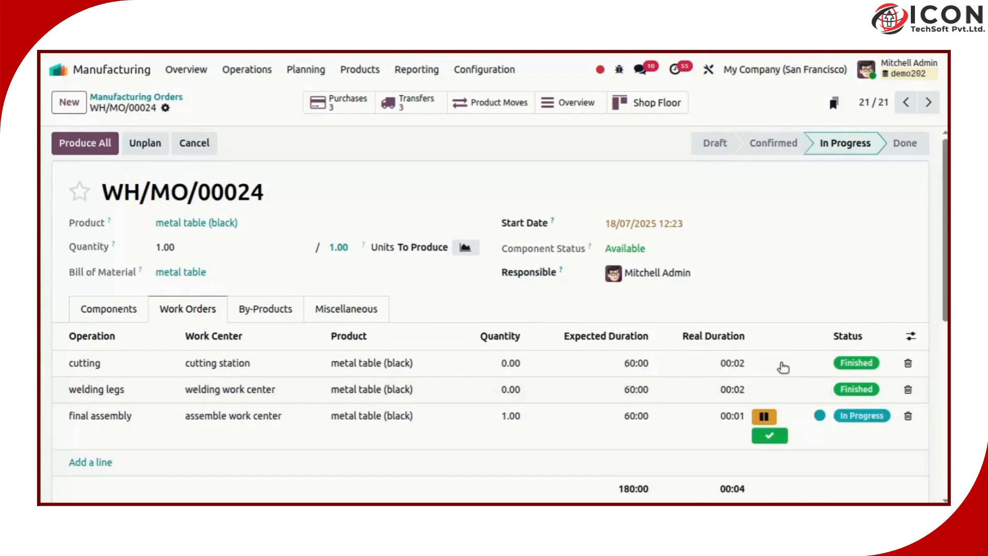
Open the manufacturing order in the Shop Floor and close its production
{"action": "left_click", "coordinate": [621, 98]}
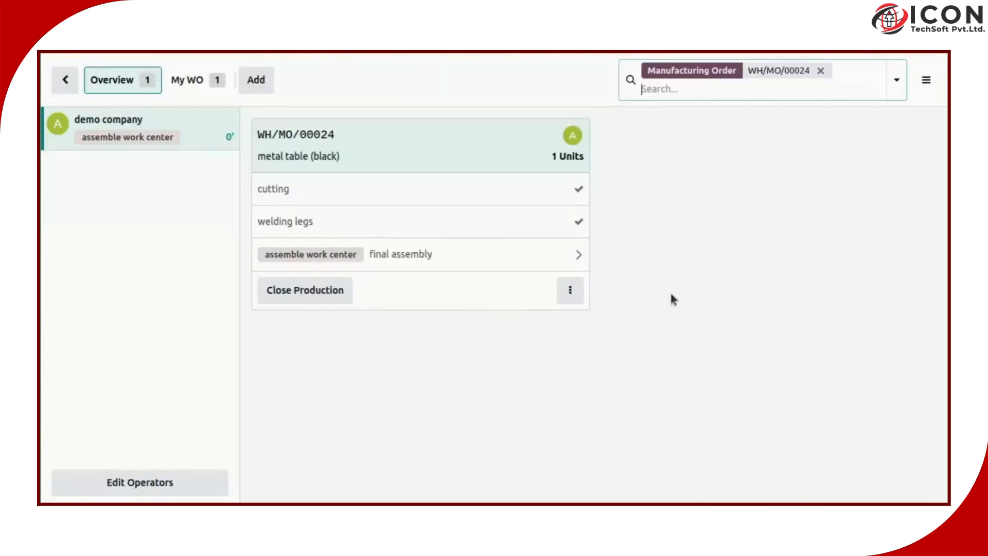
{"action": "left_click", "coordinate": [323, 292]}
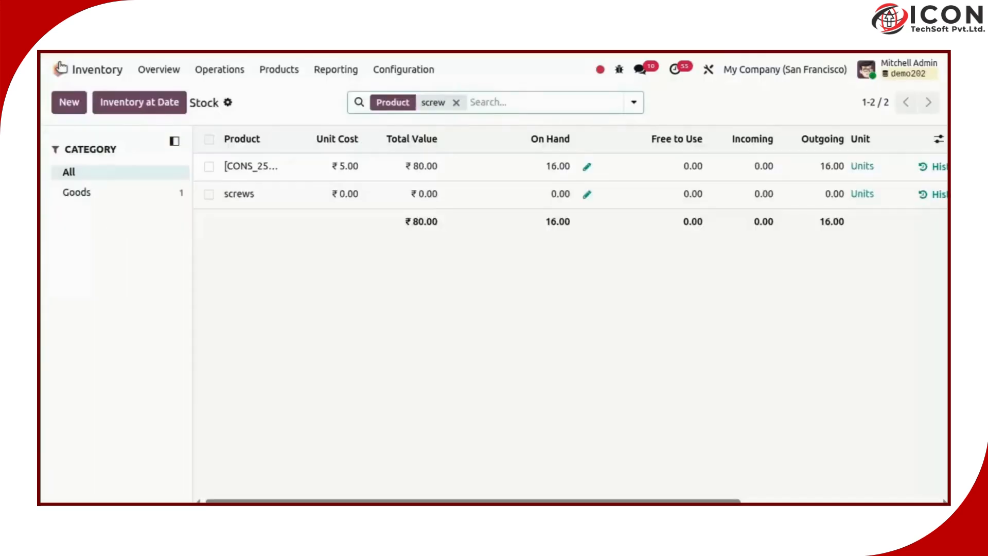
Switch to the Quality app and review its list of control points
{"action": "left_click", "coordinate": [61, 68]}
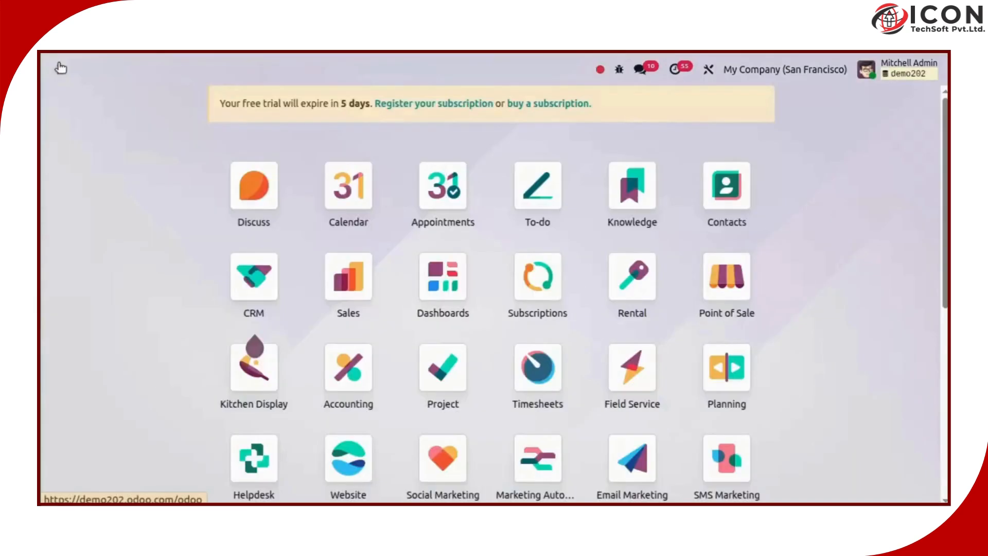
{"action": "type", "text": "/qual"}
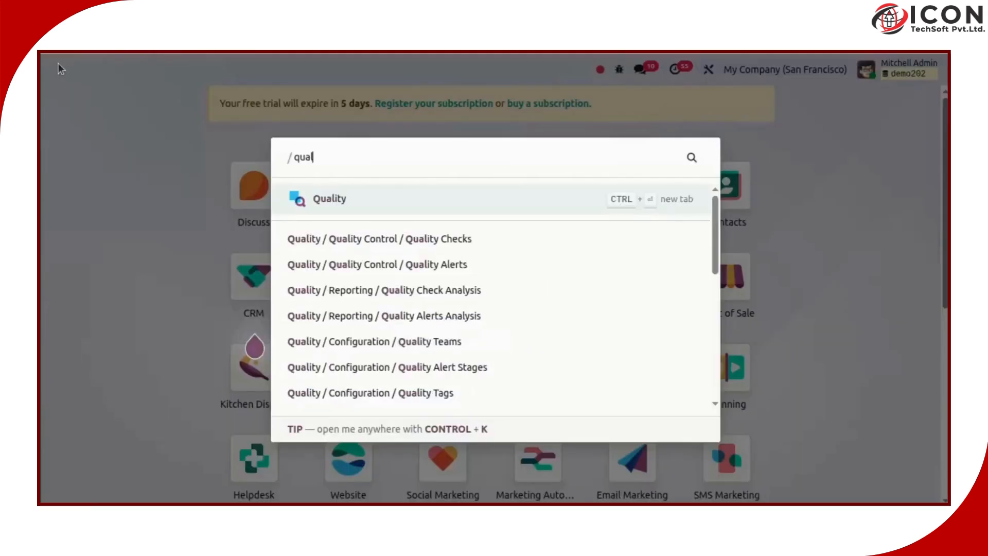
{"action": "key", "text": "Return"}
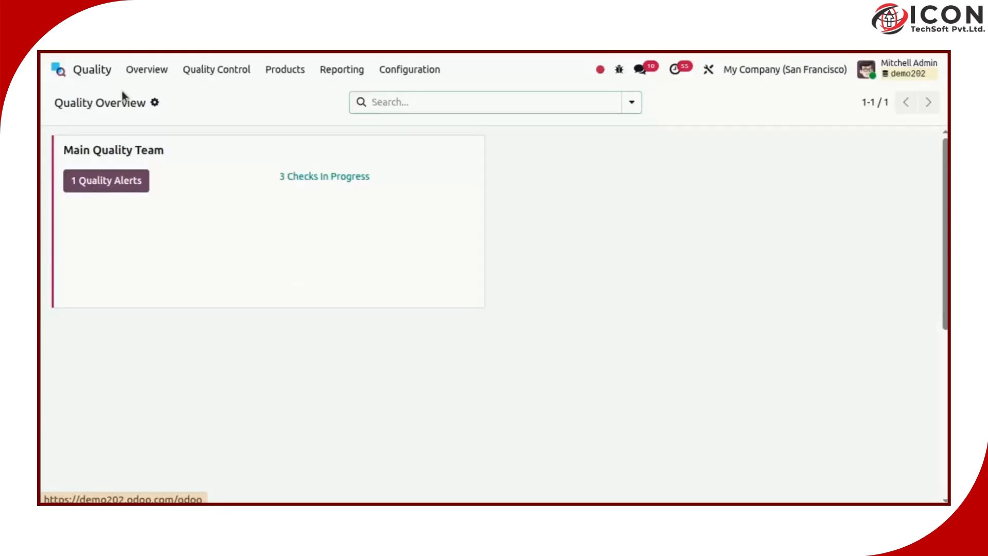
{"action": "left_click", "coordinate": [231, 69]}
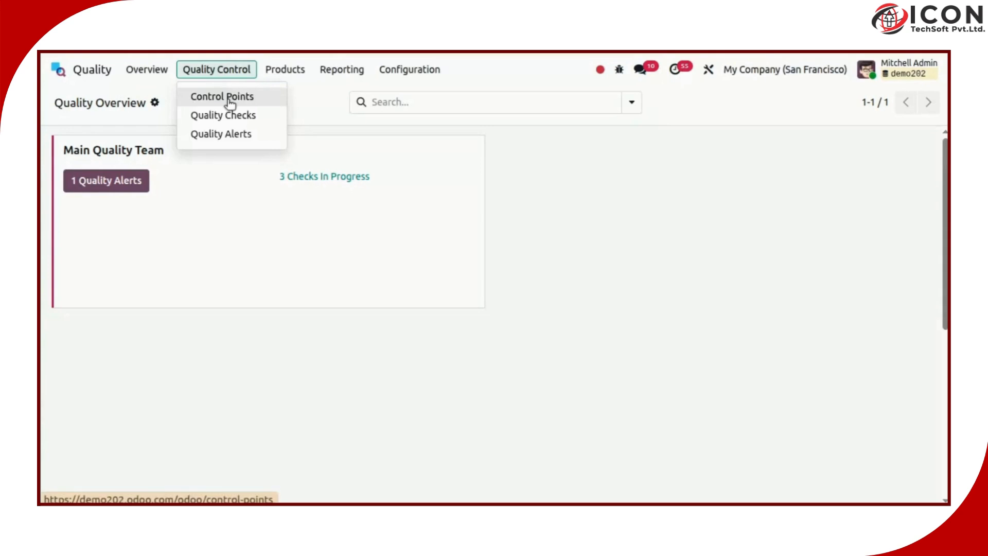
{"action": "left_click", "coordinate": [230, 97]}
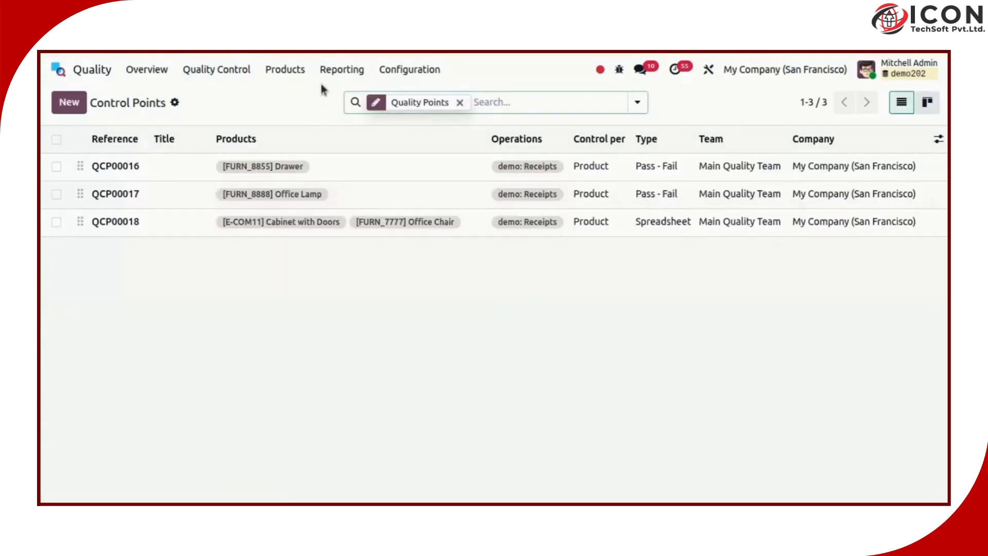
List all quality checks without the default filter, and pass the open final assembly check for the metal table (black)
{"action": "left_click", "coordinate": [233, 69]}
{"action": "left_click", "coordinate": [234, 113]}
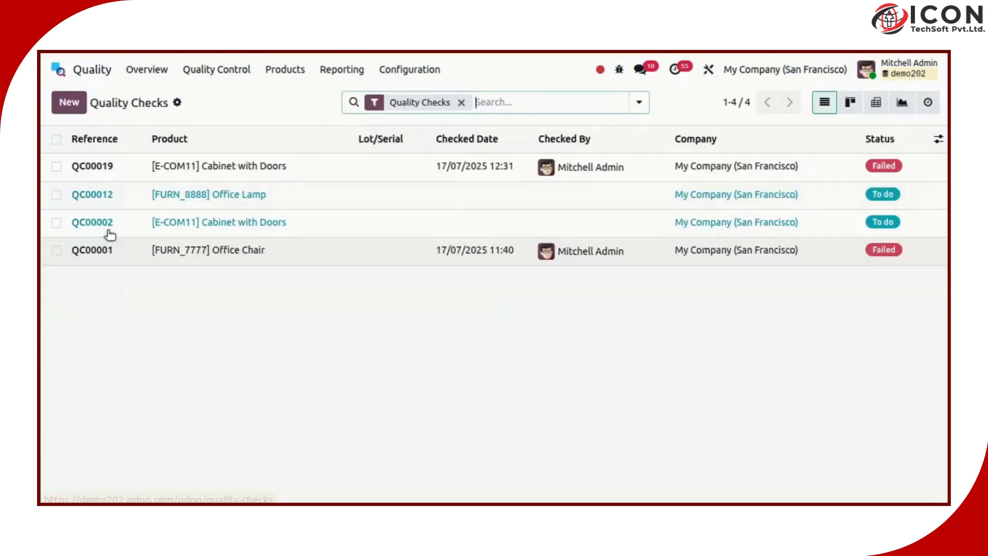
{"action": "left_click", "coordinate": [461, 103]}
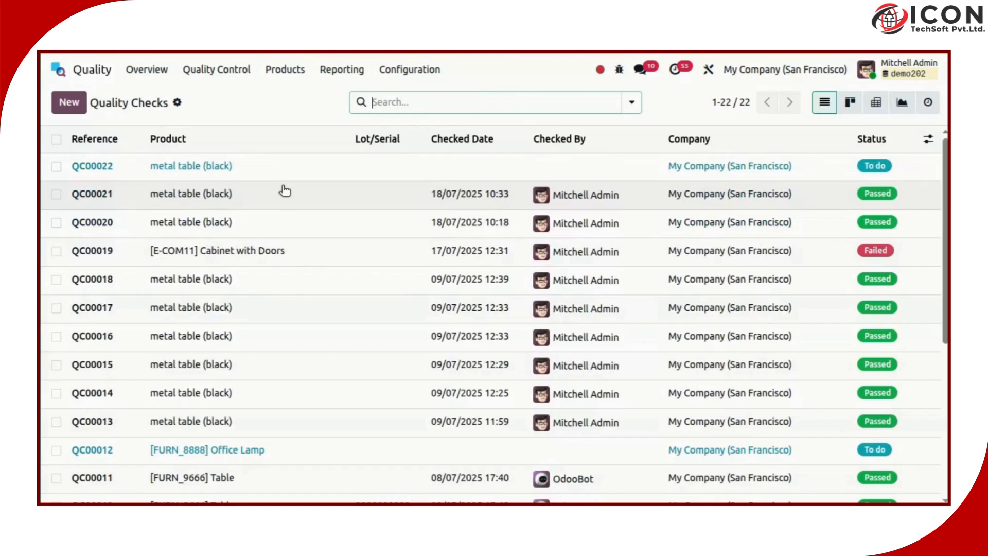
{"action": "left_click", "coordinate": [278, 170]}
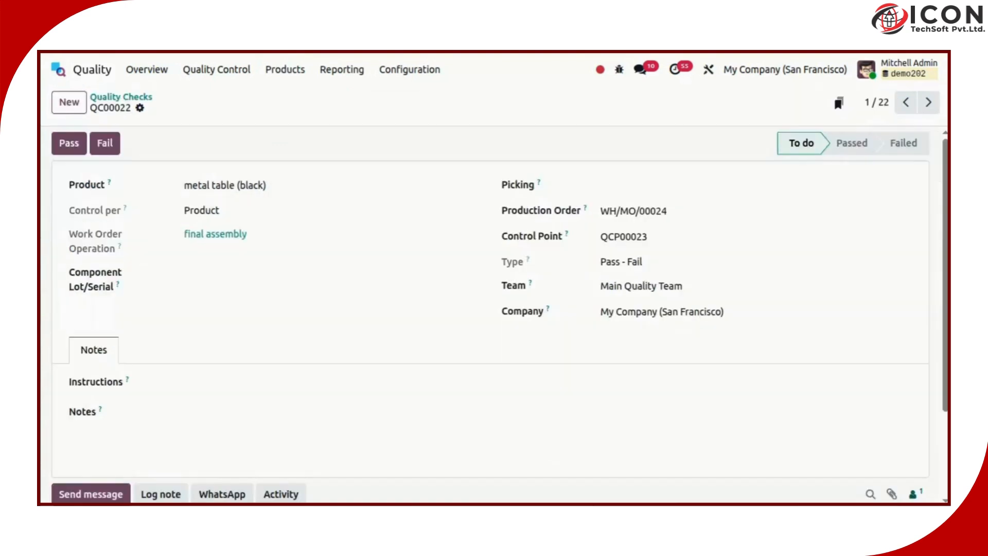
{"action": "left_click", "coordinate": [75, 147]}
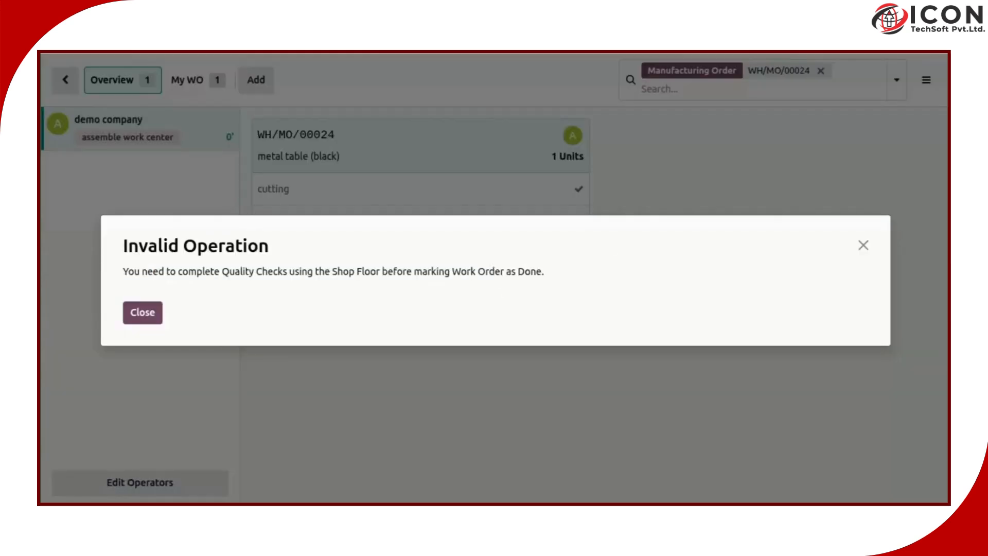
Dismiss the Shop Floor error, close the production of WH/MO/00024, and return to the manufacturing order
{"action": "left_click", "coordinate": [146, 313]}
{"action": "left_click", "coordinate": [287, 289]}
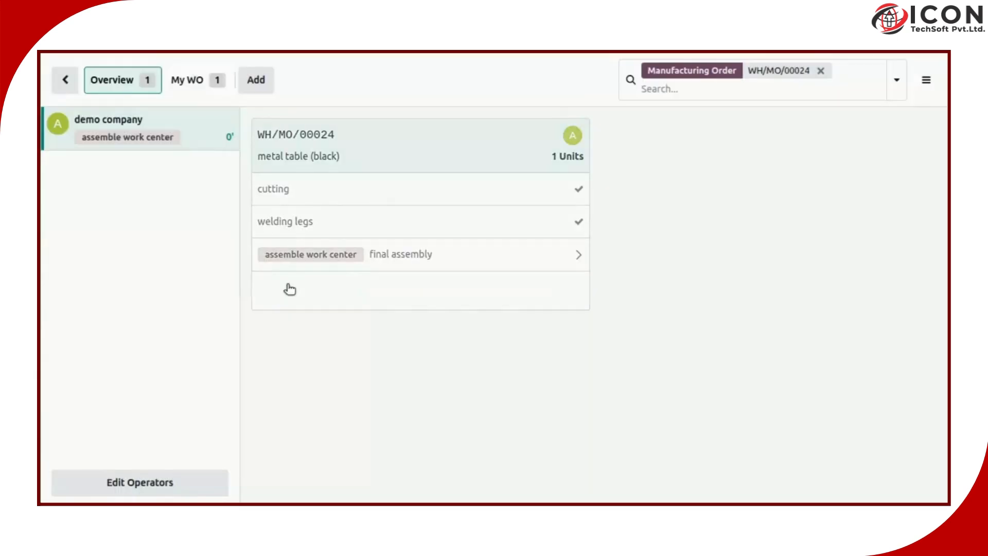
{"action": "left_click", "coordinate": [67, 80]}
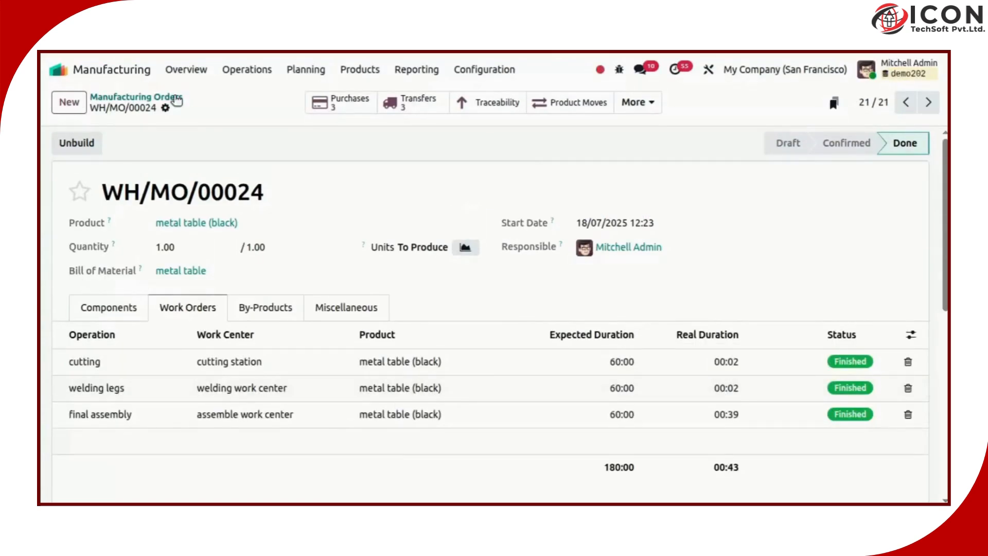
Review the transfers linked to the manufacturing order, and return to the list of manufacturing orders
{"action": "left_click", "coordinate": [412, 102]}
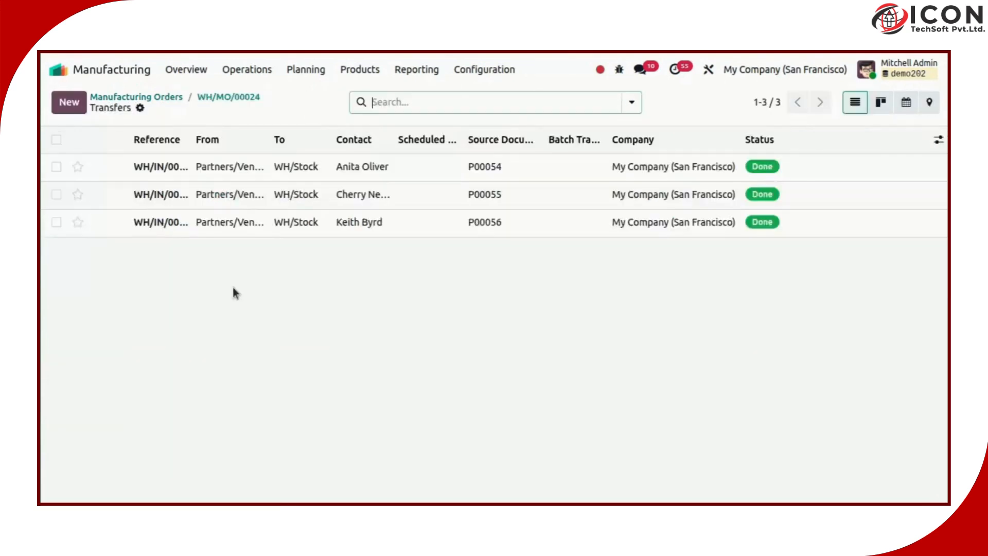
{"action": "left_click", "coordinate": [214, 100]}
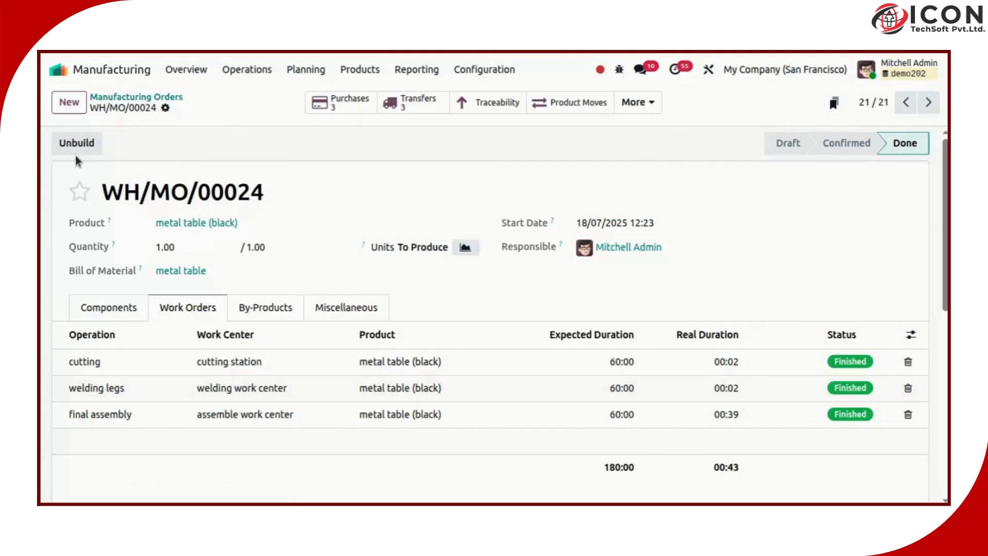
{"action": "left_click", "coordinate": [135, 97]}
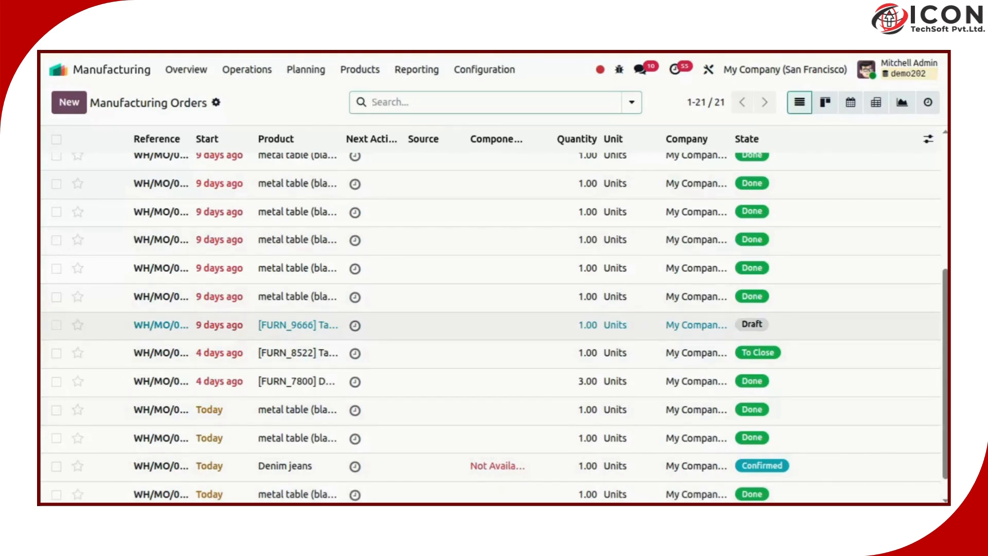
Switch to the Sales app and start a new quotation
{"action": "left_click", "coordinate": [78, 68]}
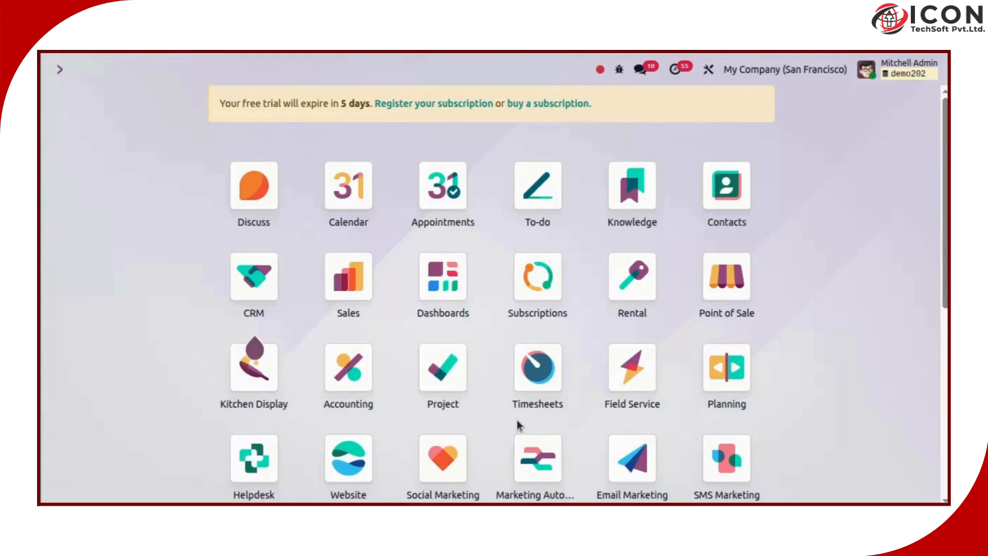
{"action": "type", "text": "sales"}
{"action": "key", "text": "Return"}
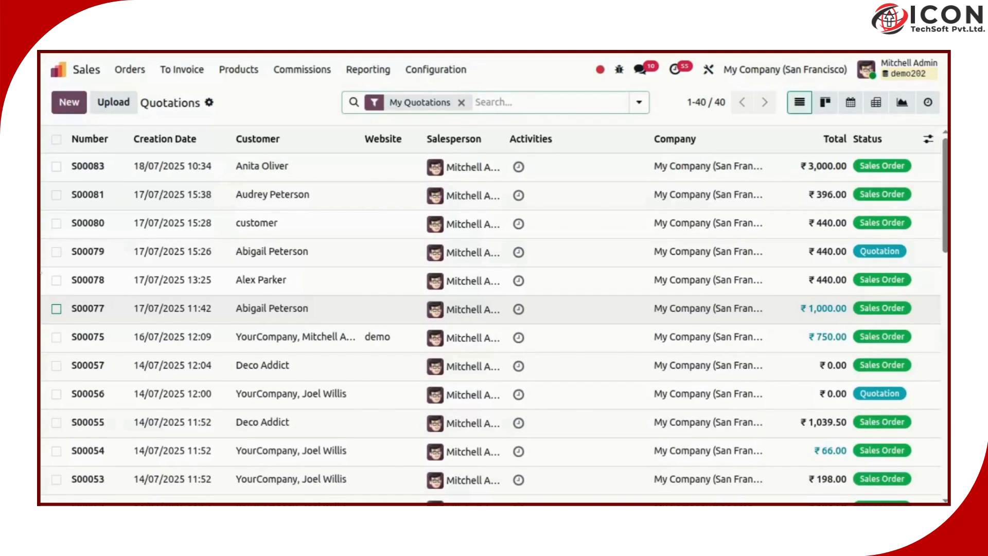
{"action": "left_click", "coordinate": [69, 103]}
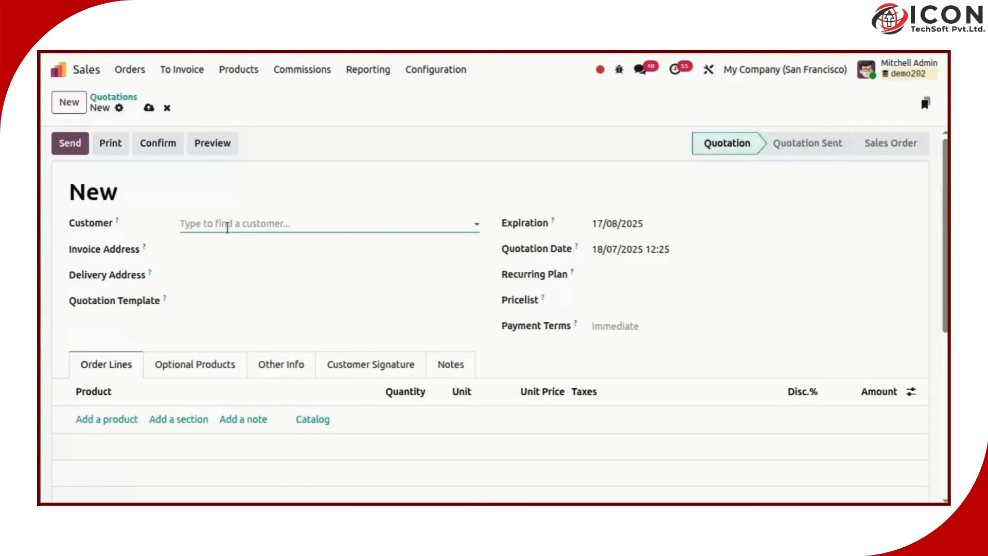
Select an existing customer for the quotation and set its pricelist to Default (INR)
{"action": "left_click", "coordinate": [228, 227]}
{"action": "left_click", "coordinate": [228, 225]}
{"action": "key", "text": "Tab"}
{"action": "left_click", "coordinate": [298, 223]}
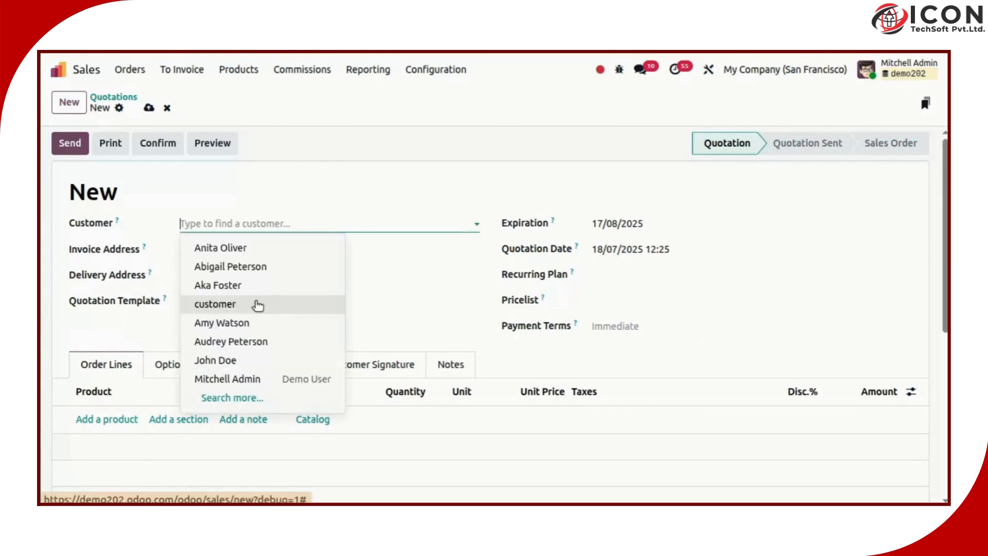
{"action": "left_click", "coordinate": [248, 322]}
{"action": "left_click", "coordinate": [659, 301]}
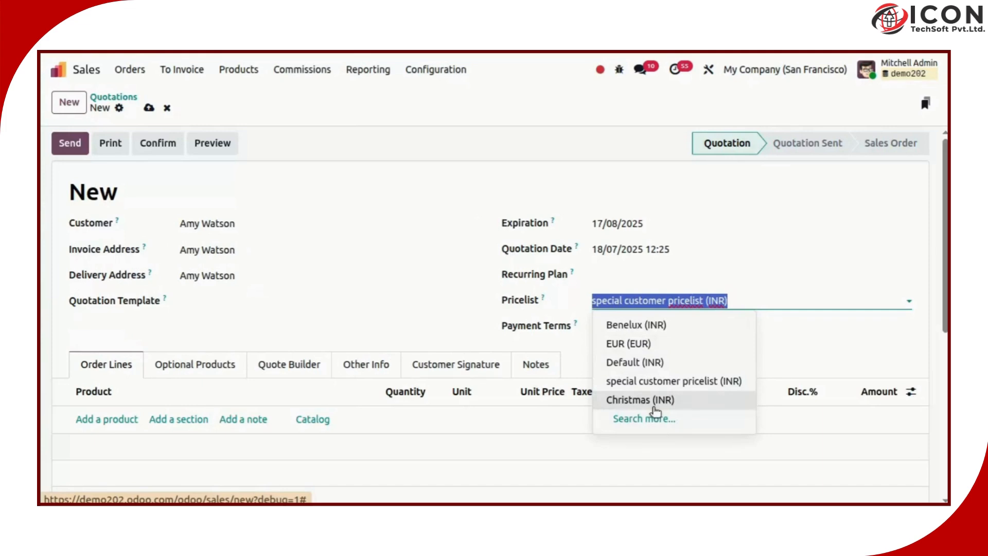
{"action": "left_click", "coordinate": [661, 363]}
{"action": "scroll", "coordinate": [733, 329], "scroll_direction": "down", "scroll_amount": 2}
{"action": "scroll", "coordinate": [731, 334], "scroll_direction": "up", "scroll_amount": 2}
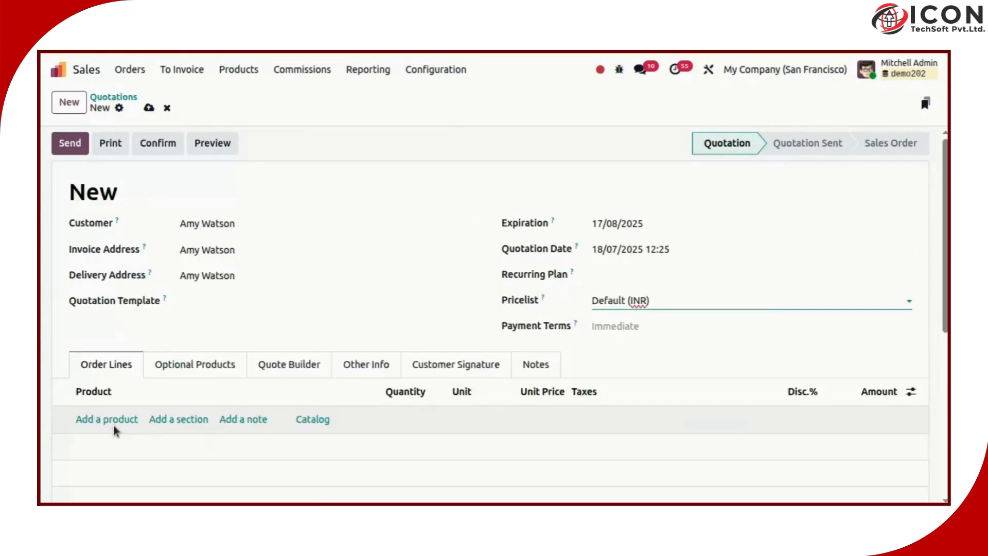
Add an order line for the metal table in black with a quantity of 1
{"action": "left_click", "coordinate": [115, 421]}
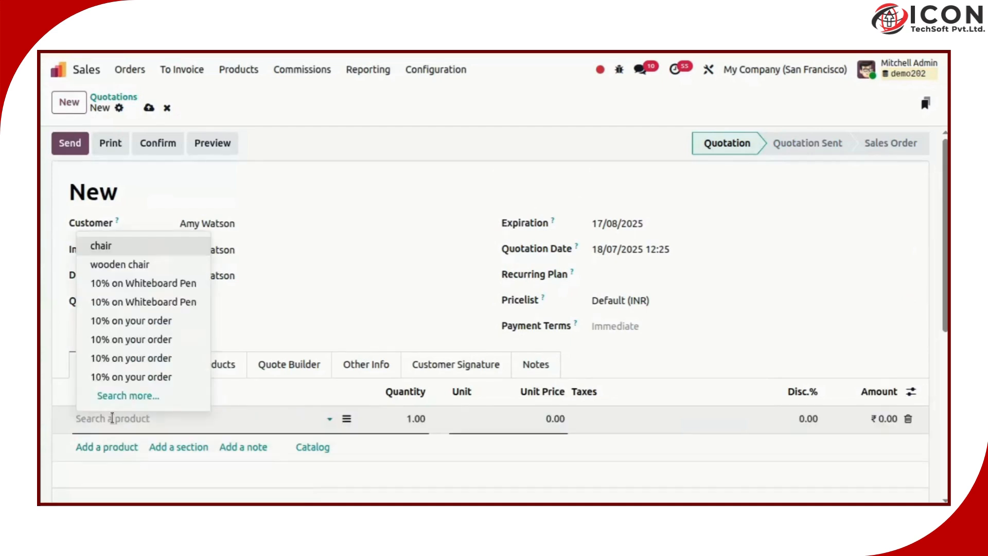
{"action": "type", "text": "metal"}
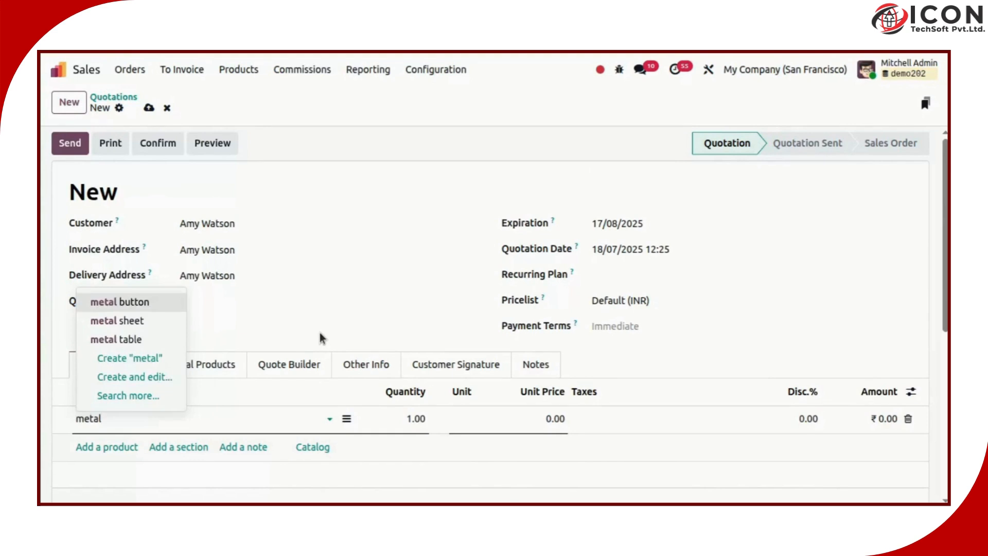
{"action": "key", "text": "Down"}
{"action": "key", "text": "Down"}
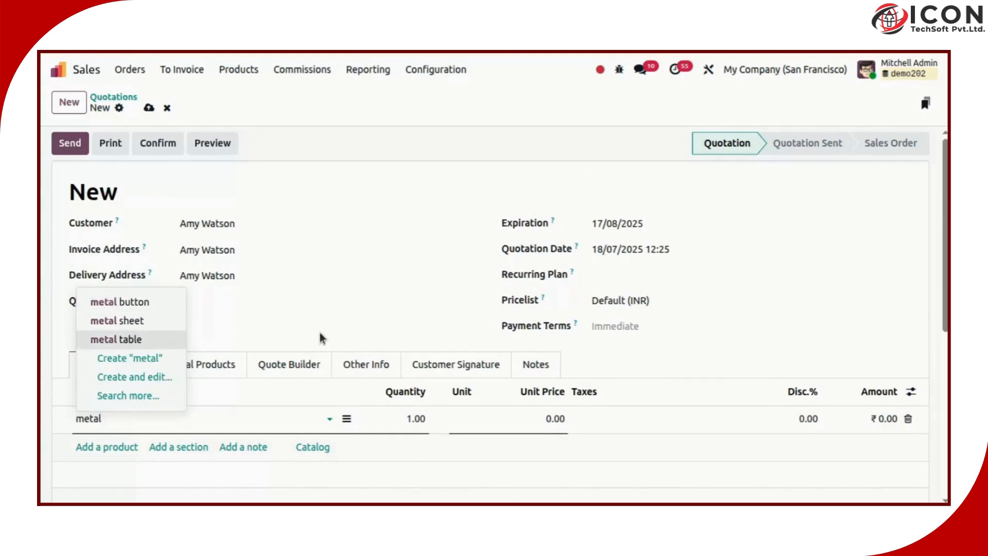
{"action": "key", "text": "Return"}
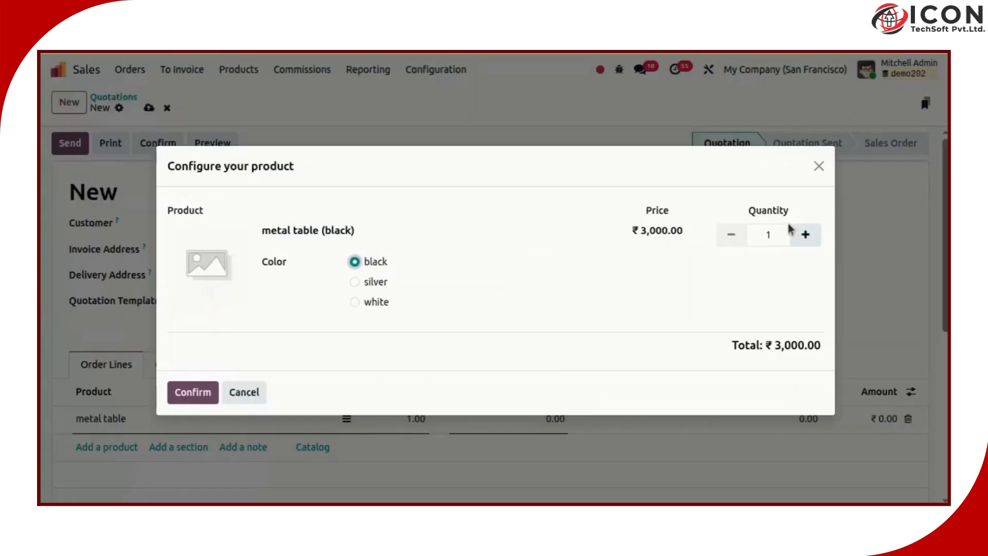
{"action": "left_click", "coordinate": [808, 236]}
{"action": "left_click", "coordinate": [730, 235]}
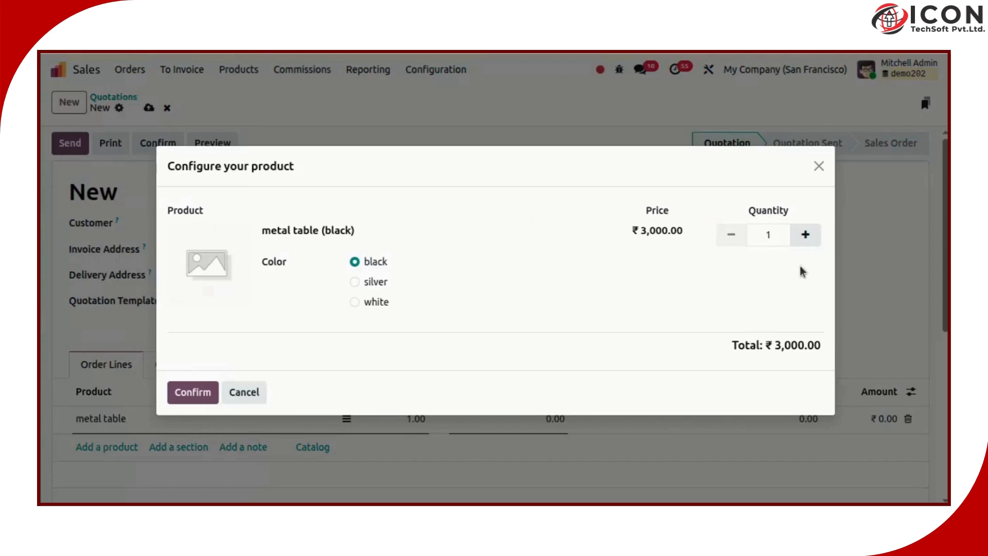
{"action": "left_click", "coordinate": [190, 390]}
{"action": "left_click", "coordinate": [323, 427]}
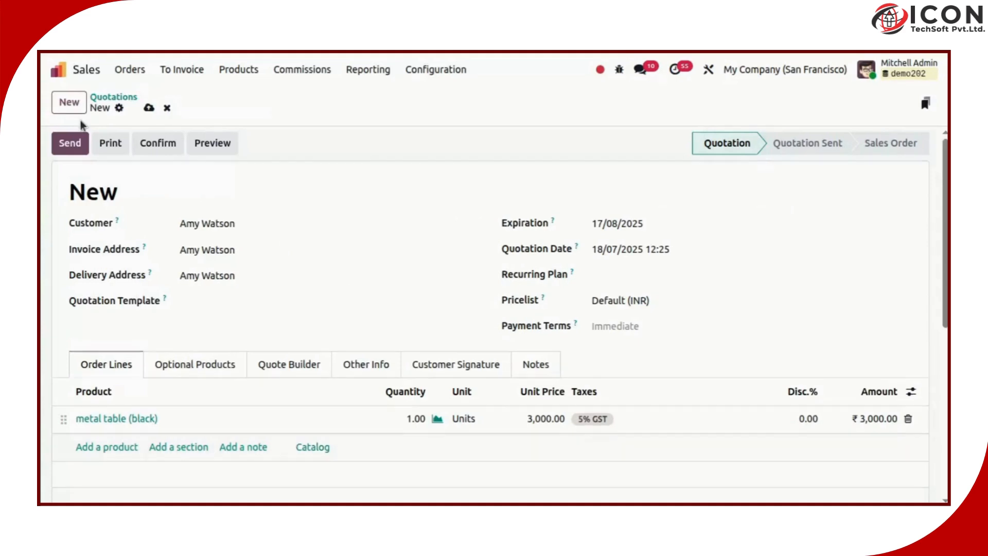
Save and confirm the quotation, validate its delivery, and return to the sales order
{"action": "left_click", "coordinate": [148, 107]}
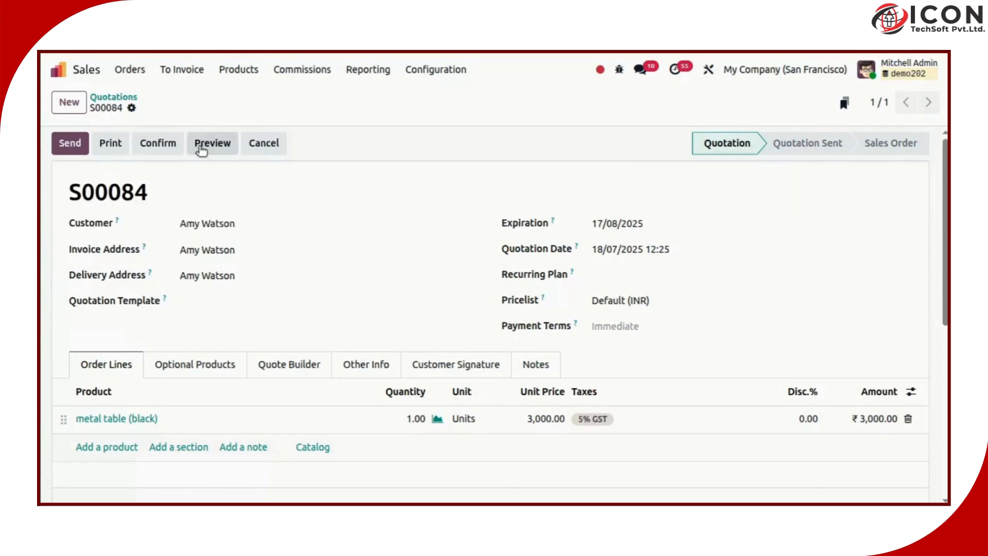
{"action": "left_click", "coordinate": [164, 142]}
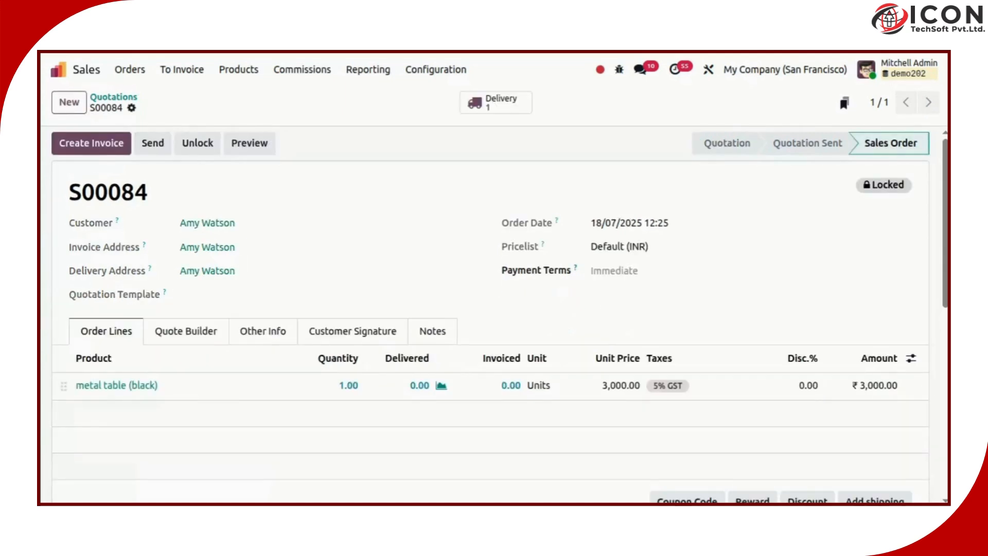
{"action": "left_click", "coordinate": [494, 106]}
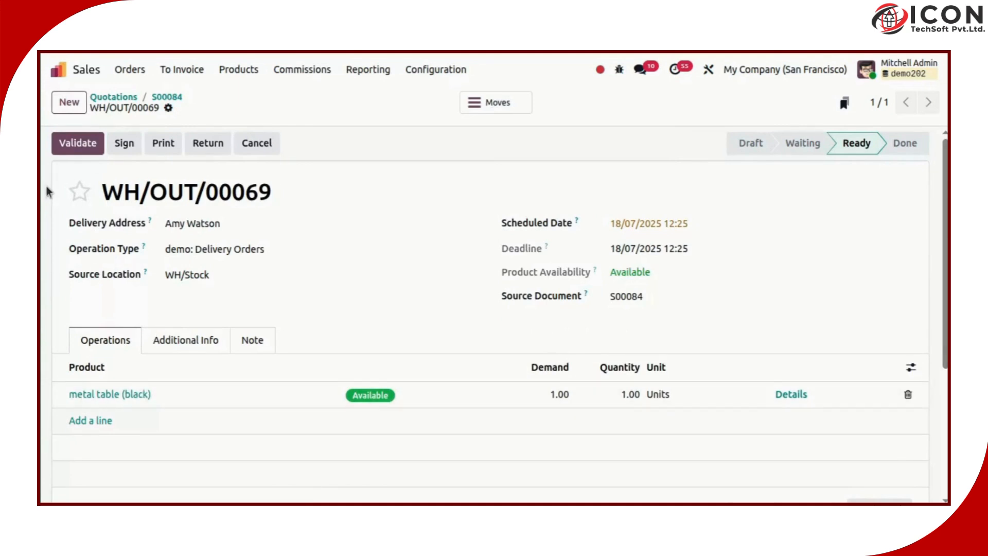
{"action": "left_click", "coordinate": [80, 146]}
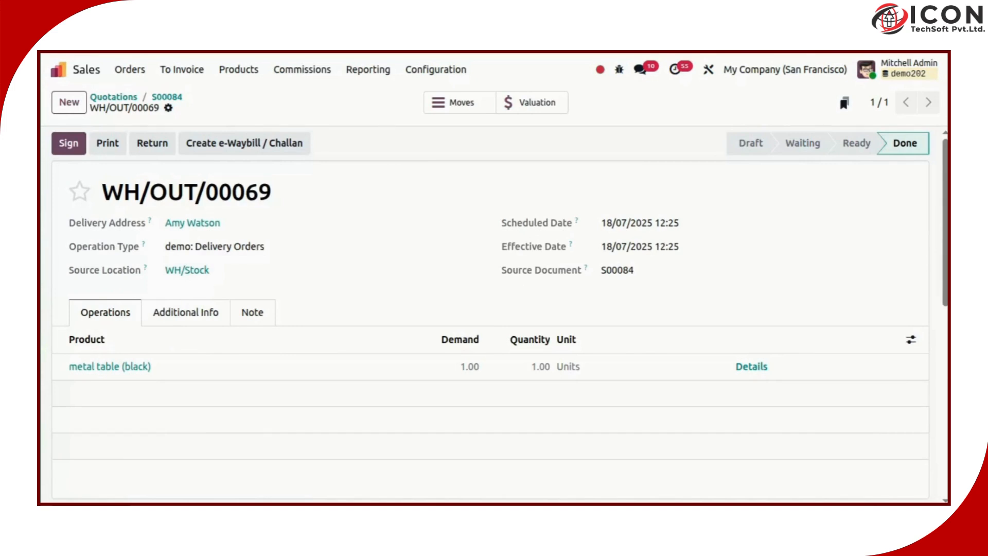
{"action": "left_click", "coordinate": [167, 98]}
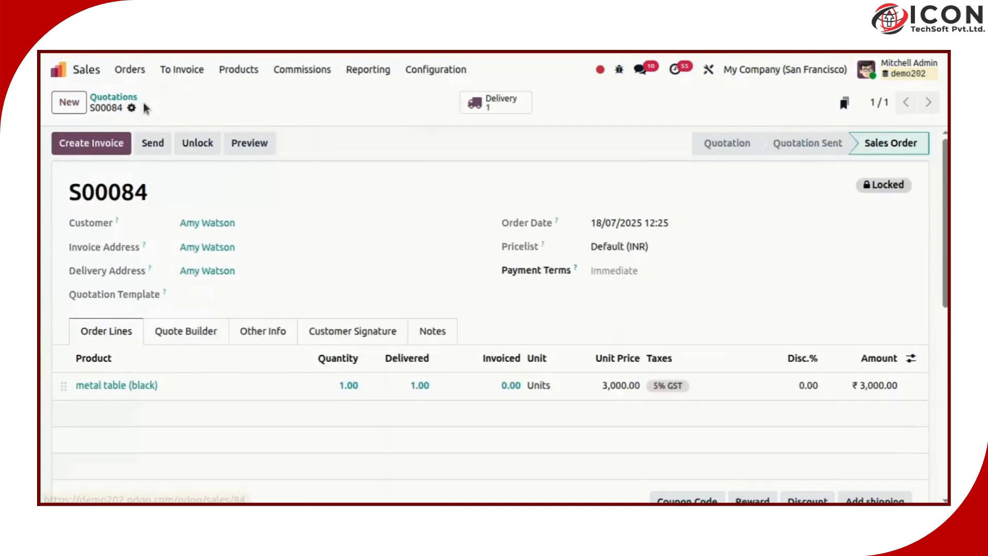
Recheck the delivery, and create and confirm a regular invoice for the sales order
{"action": "left_click", "coordinate": [525, 106]}
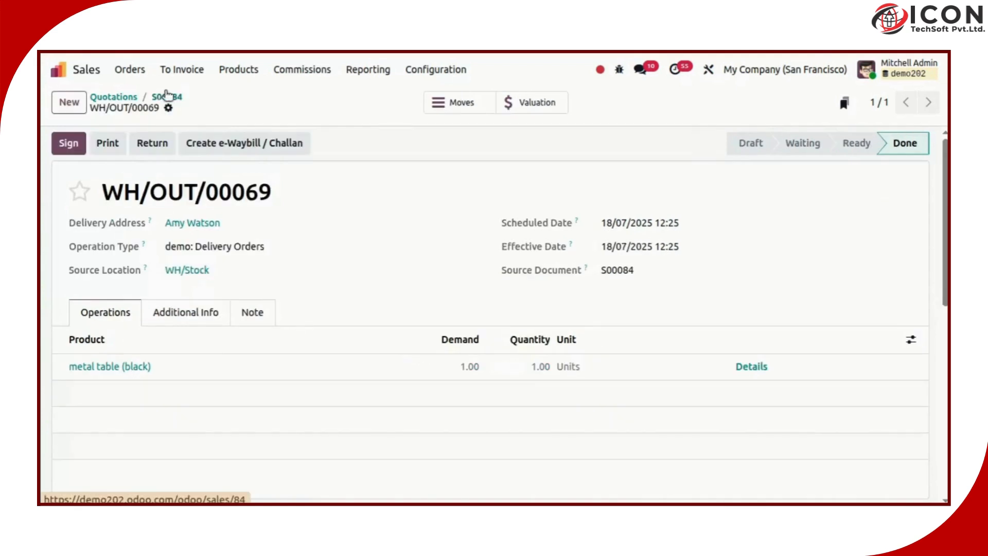
{"action": "left_click", "coordinate": [166, 96]}
{"action": "left_click", "coordinate": [73, 144]}
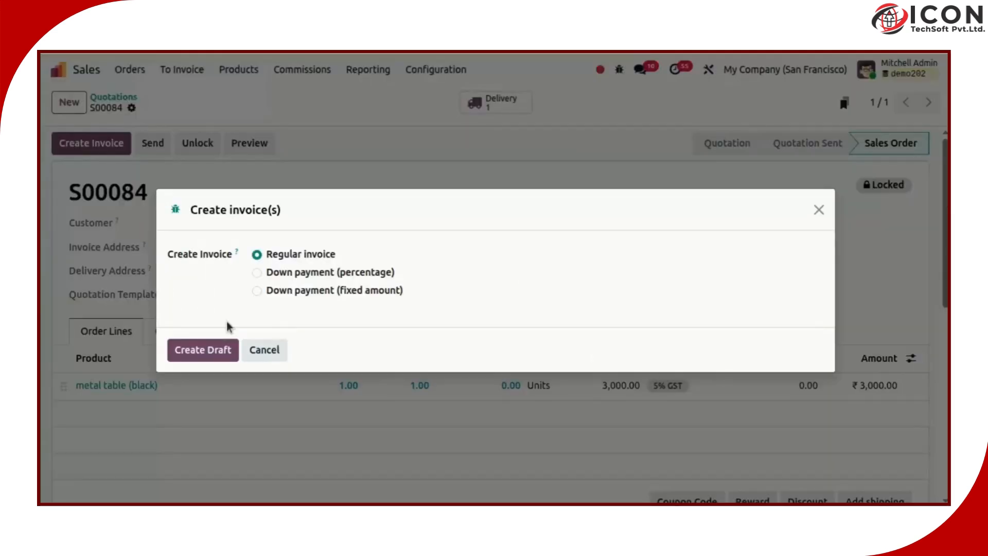
{"action": "left_click", "coordinate": [190, 360]}
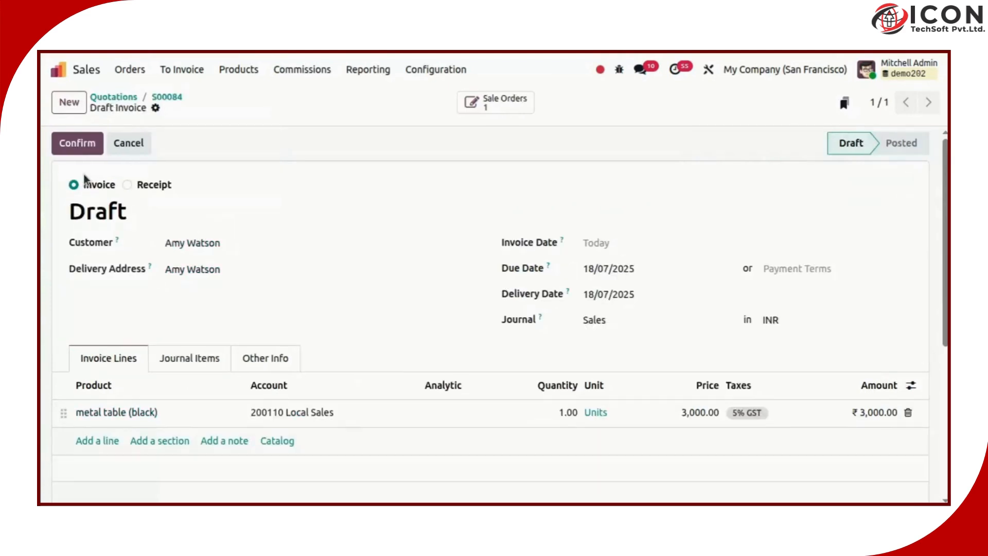
{"action": "left_click", "coordinate": [82, 140]}
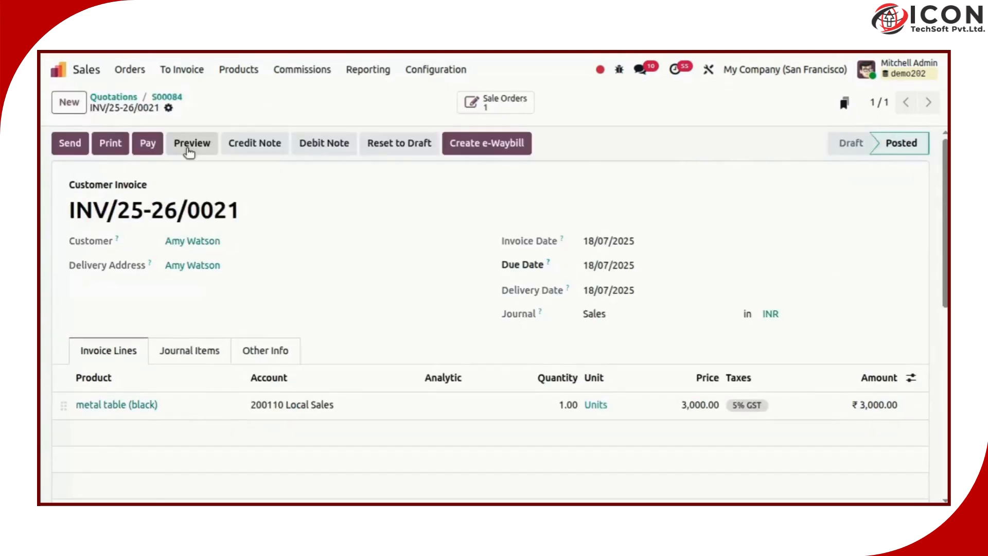
Register a ₹3,000.00 manual payment in the Bank journal for the customer invoice, and print the invoice as a PDF
{"action": "left_click", "coordinate": [148, 144]}
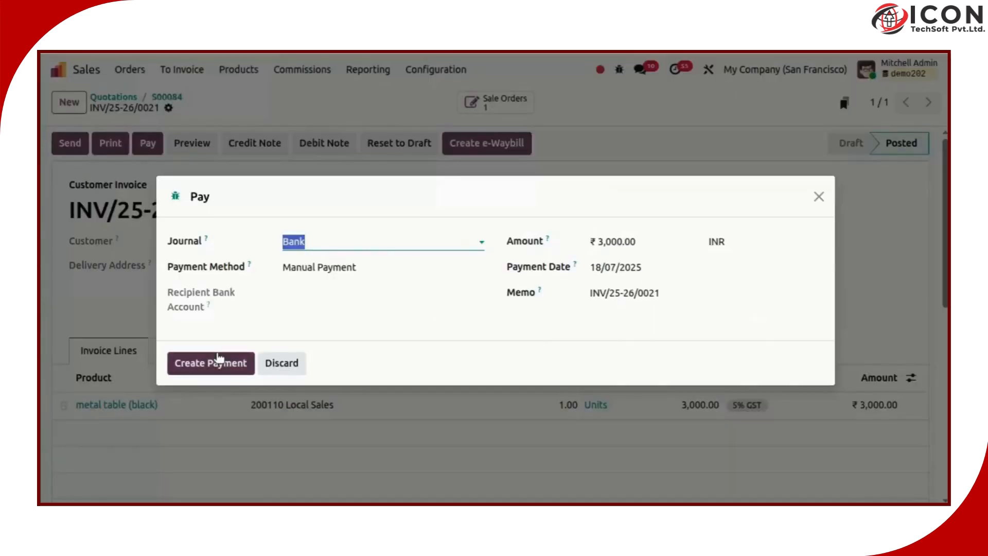
{"action": "left_click", "coordinate": [230, 367]}
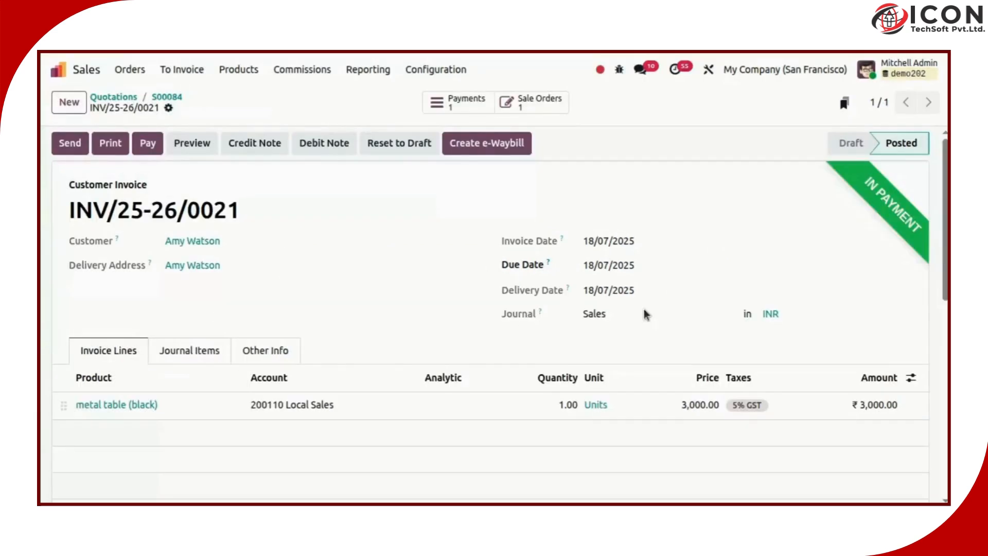
{"action": "left_click", "coordinate": [112, 144]}
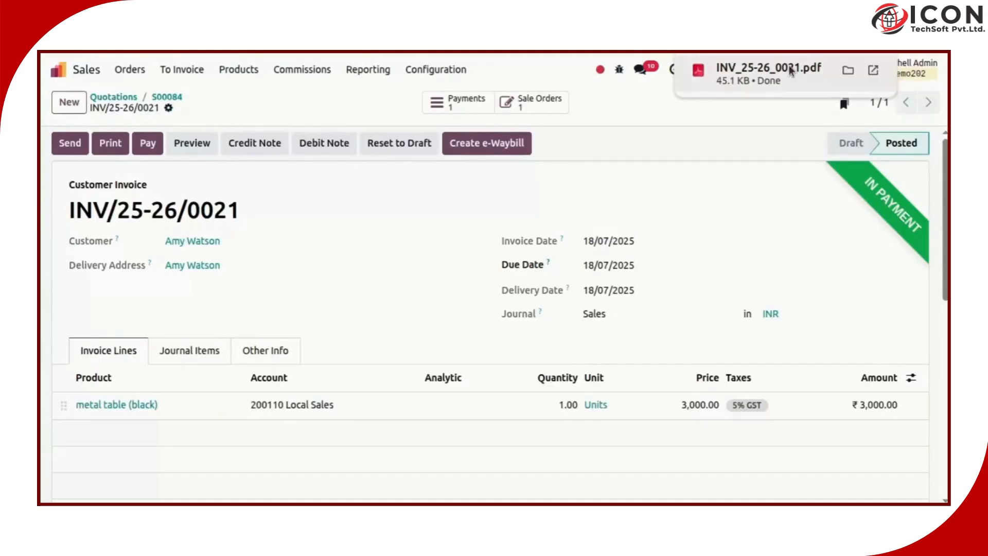
Review the printed invoice PDF from its header through the totals and signature, and return to the sales order
{"action": "left_click", "coordinate": [791, 71]}
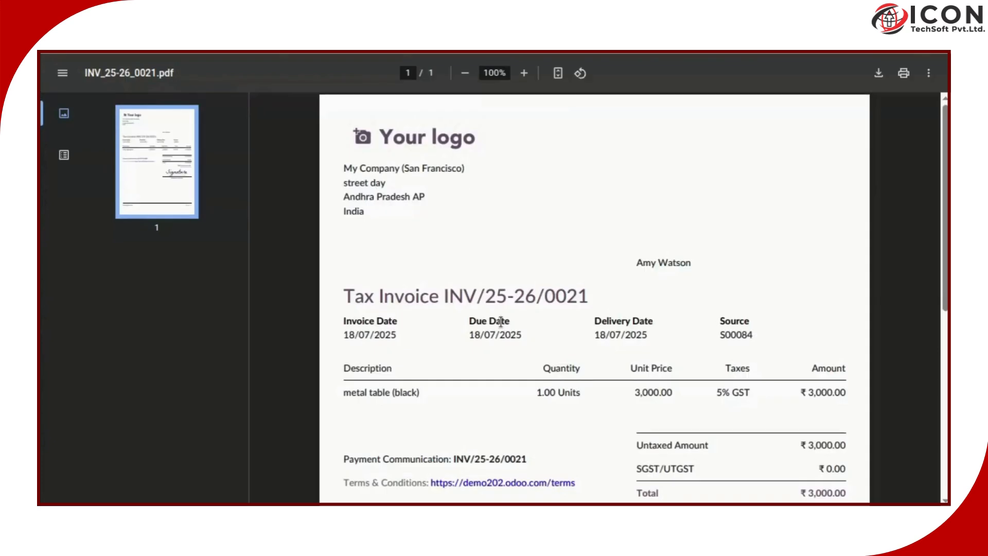
{"action": "scroll", "coordinate": [707, 385], "scroll_direction": "down", "scroll_amount": 2}
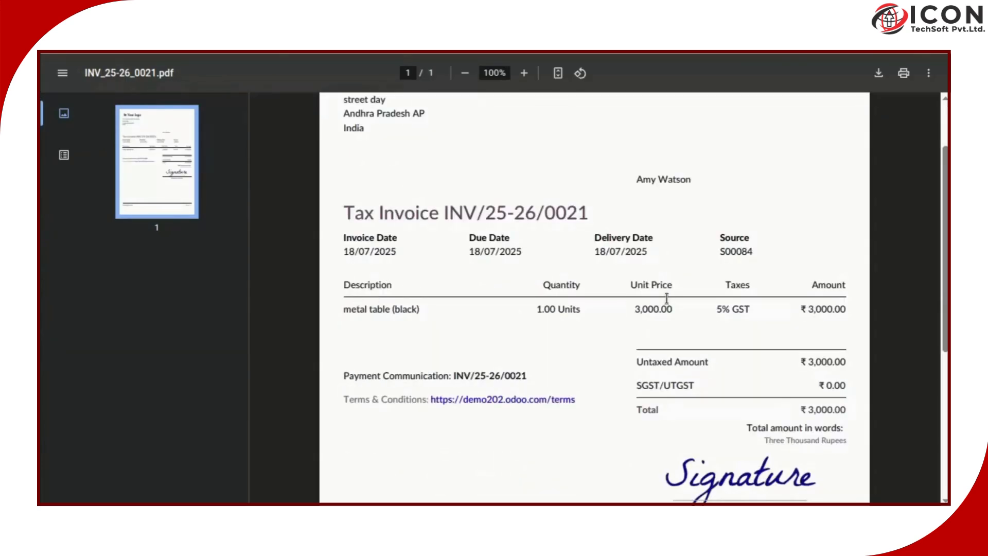
{"action": "scroll", "coordinate": [690, 307], "scroll_direction": "down", "scroll_amount": 2}
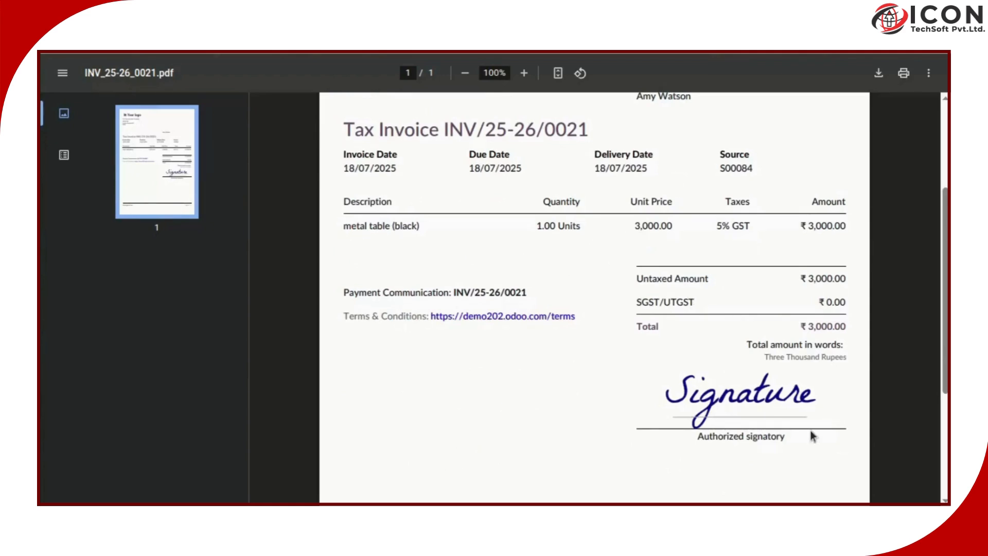
{"action": "scroll", "coordinate": [812, 435], "scroll_direction": "up", "scroll_amount": 3}
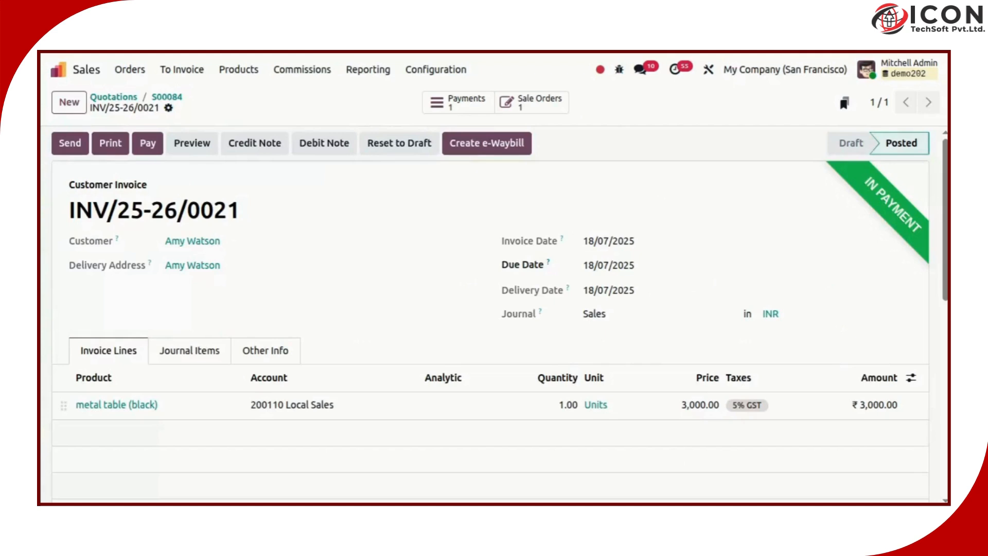
{"action": "left_click", "coordinate": [167, 98]}
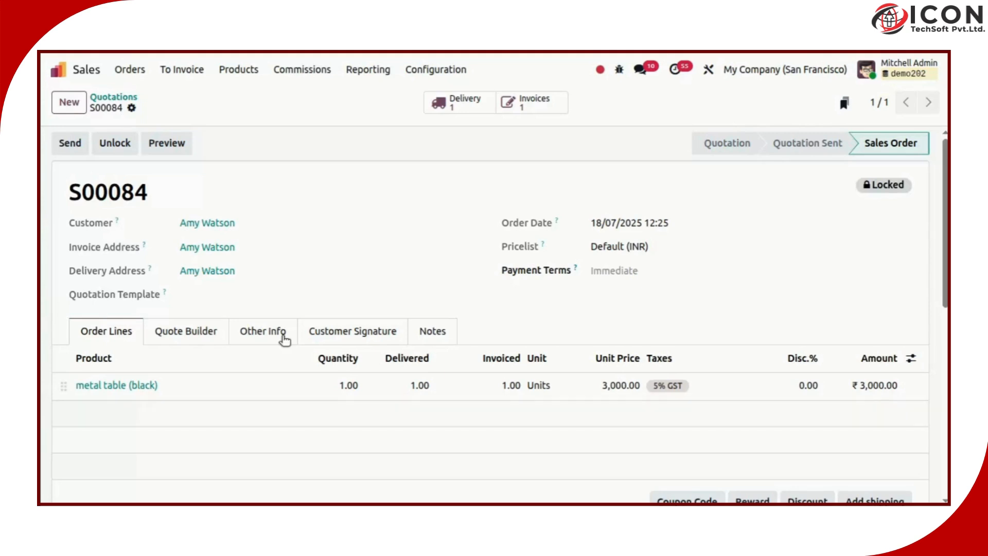
Switch to the Accounting app and open the metal table's customer invoice from the posted journal entries
{"action": "left_click", "coordinate": [102, 74]}
{"action": "type", "text": "adcou"}
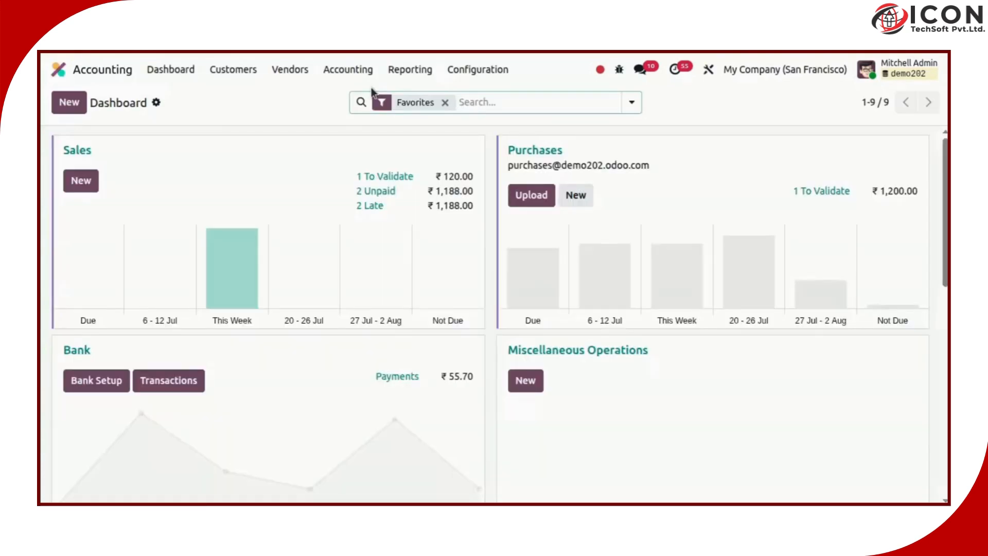
{"action": "left_click", "coordinate": [352, 74]}
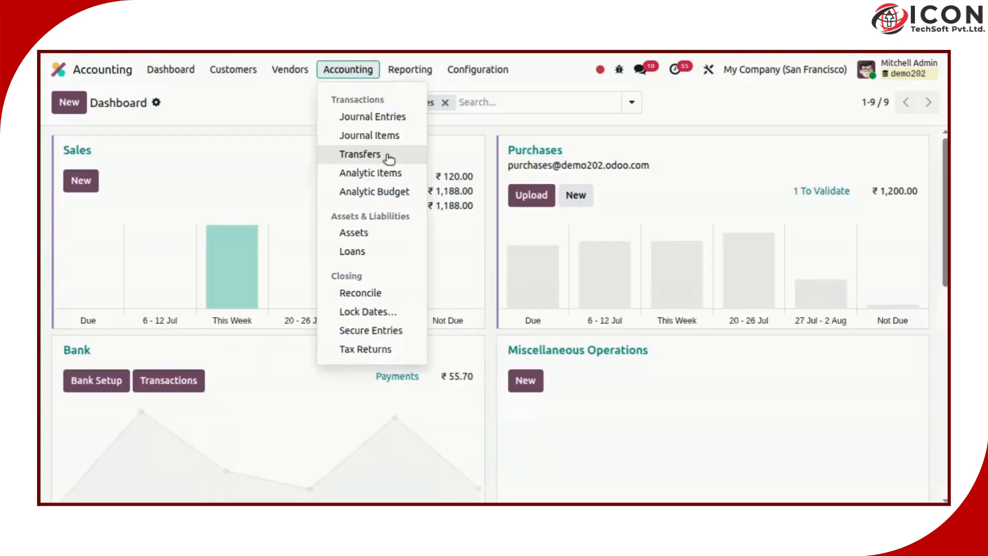
{"action": "left_click", "coordinate": [388, 118]}
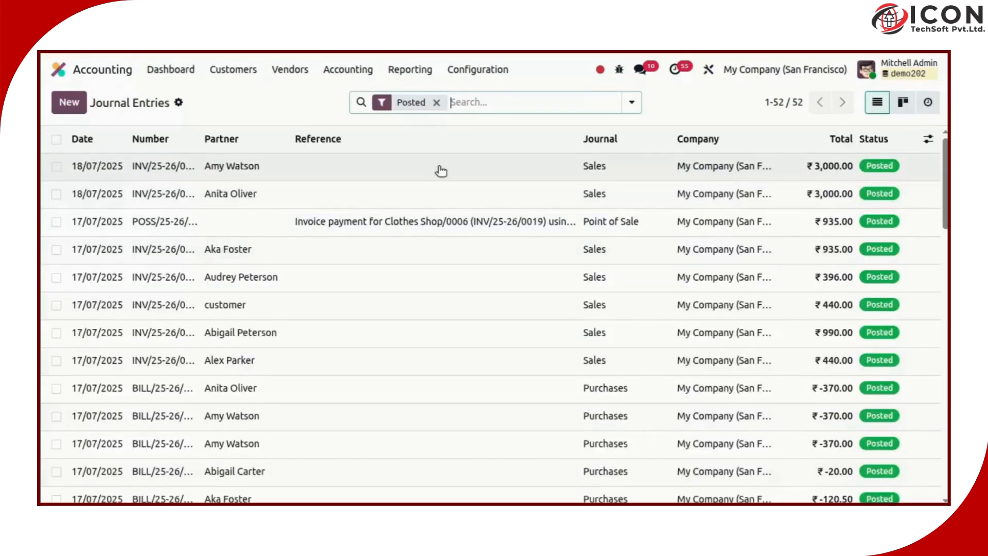
{"action": "left_click", "coordinate": [460, 171]}
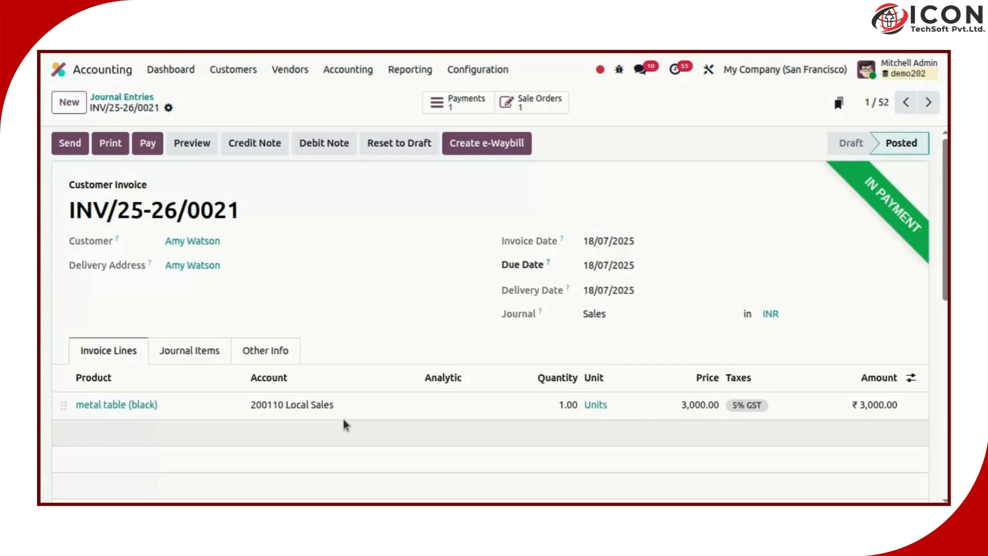
Review the invoice's lines and totals in Accounting, and return to the list of journal entries
{"action": "scroll", "coordinate": [382, 389], "scroll_direction": "down", "scroll_amount": 3}
{"action": "scroll", "coordinate": [309, 373], "scroll_direction": "up", "scroll_amount": 3}
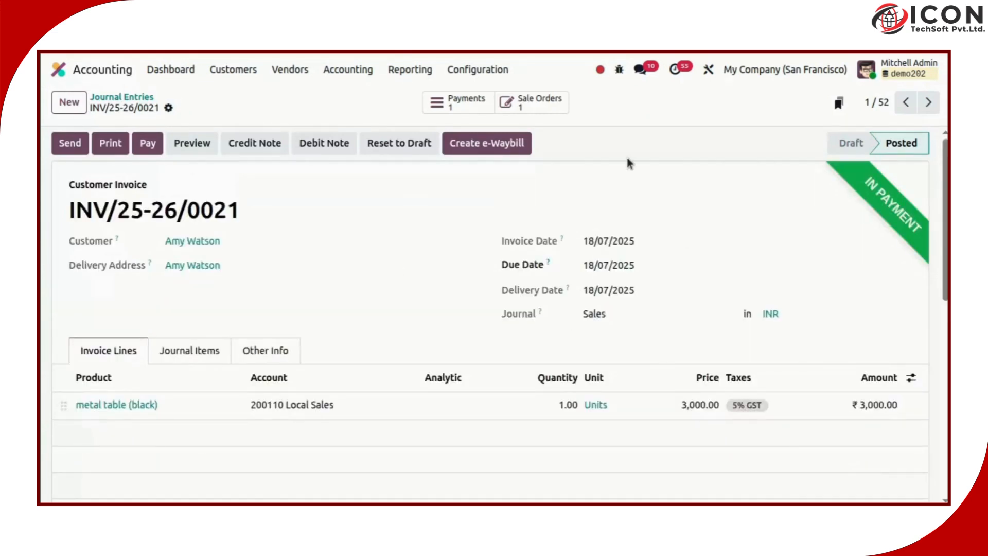
{"action": "scroll", "coordinate": [911, 304], "scroll_direction": "down", "scroll_amount": 2}
{"action": "scroll", "coordinate": [489, 330], "scroll_direction": "up", "scroll_amount": 2}
{"action": "left_click", "coordinate": [133, 98]}
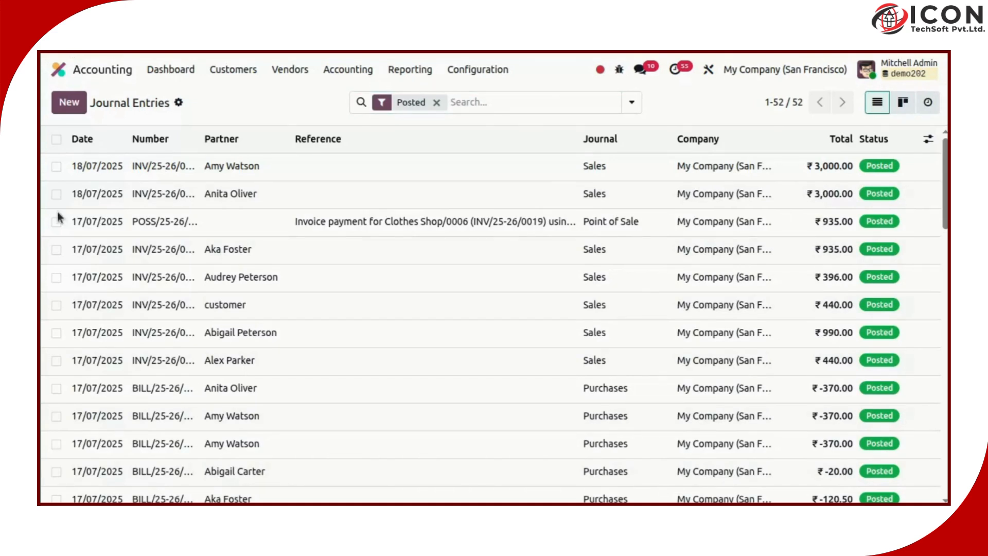
Switch to the Inventory app and open the Stock report
{"action": "left_click", "coordinate": [60, 71]}
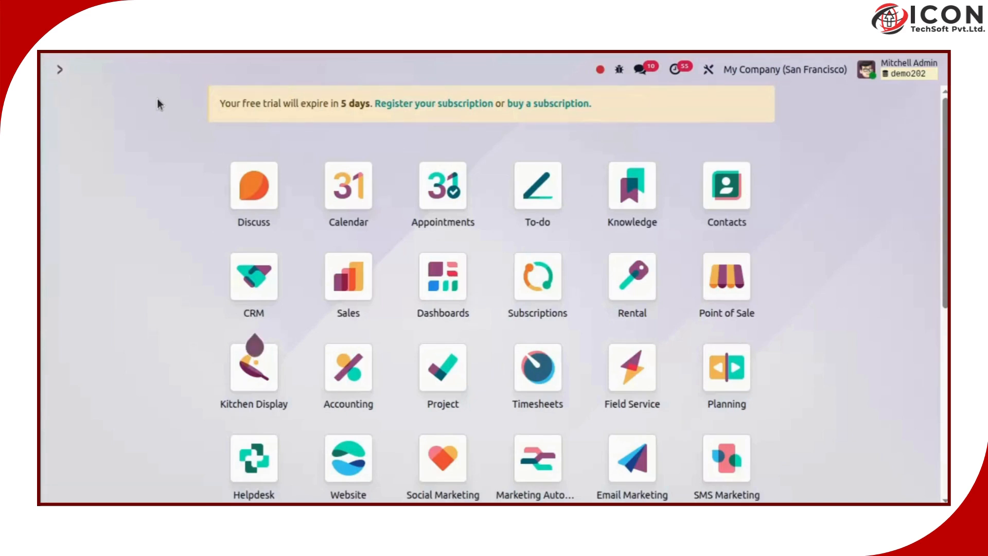
{"action": "type", "text": "inv"}
{"action": "type", "text": "entory"}
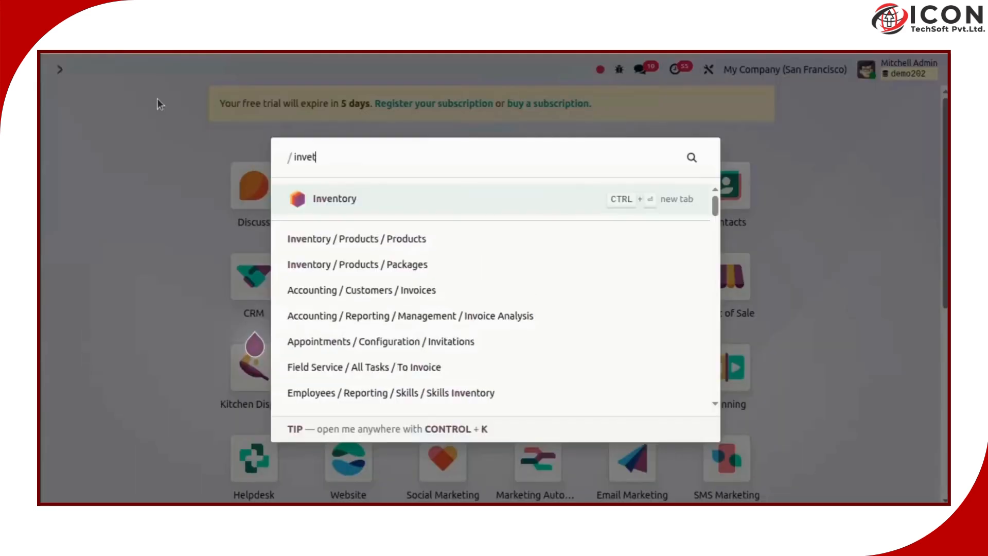
{"action": "key", "text": "Return"}
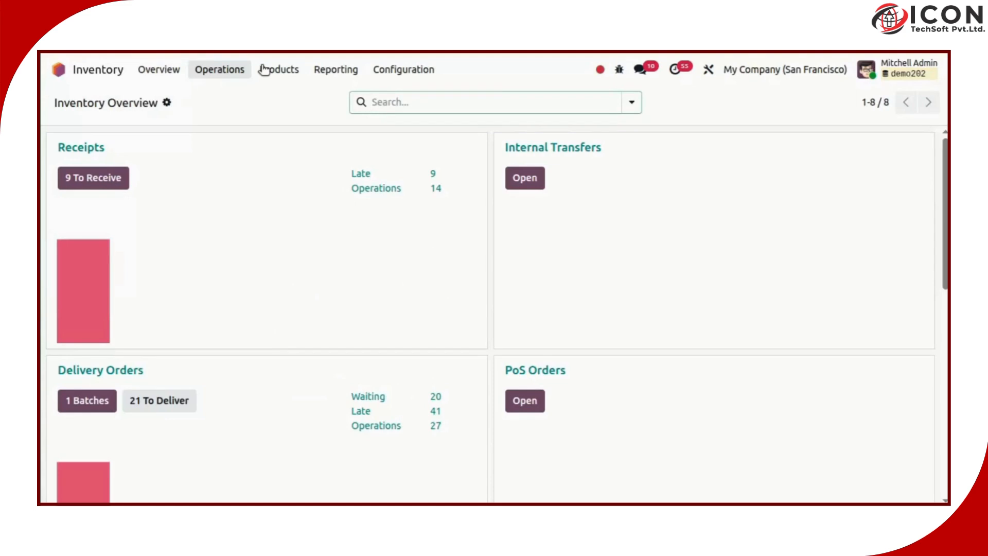
{"action": "left_click", "coordinate": [334, 72]}
{"action": "left_click", "coordinate": [334, 95]}
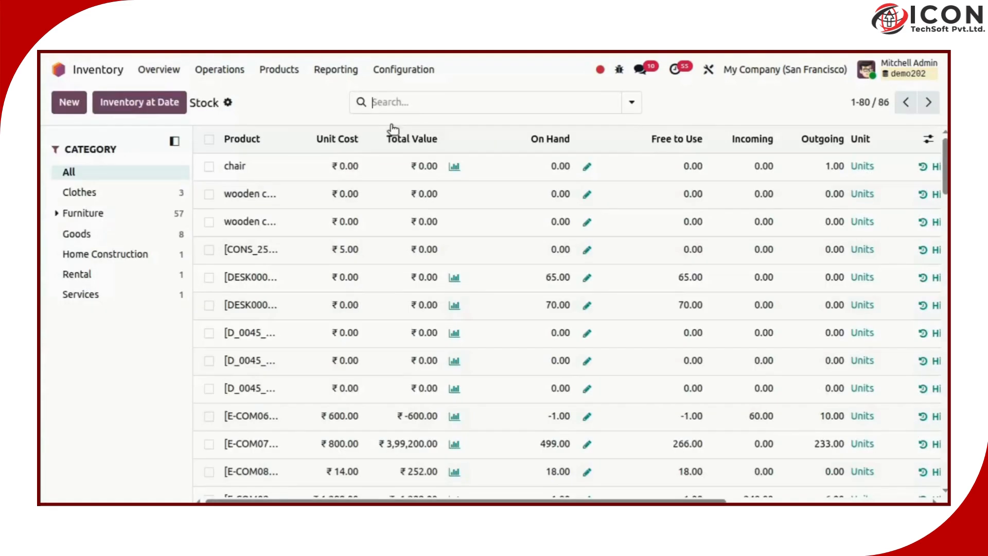
Search the stock report for the product "metal table", inspect the black variant's product record, and return to the report
{"action": "left_click", "coordinate": [401, 100]}
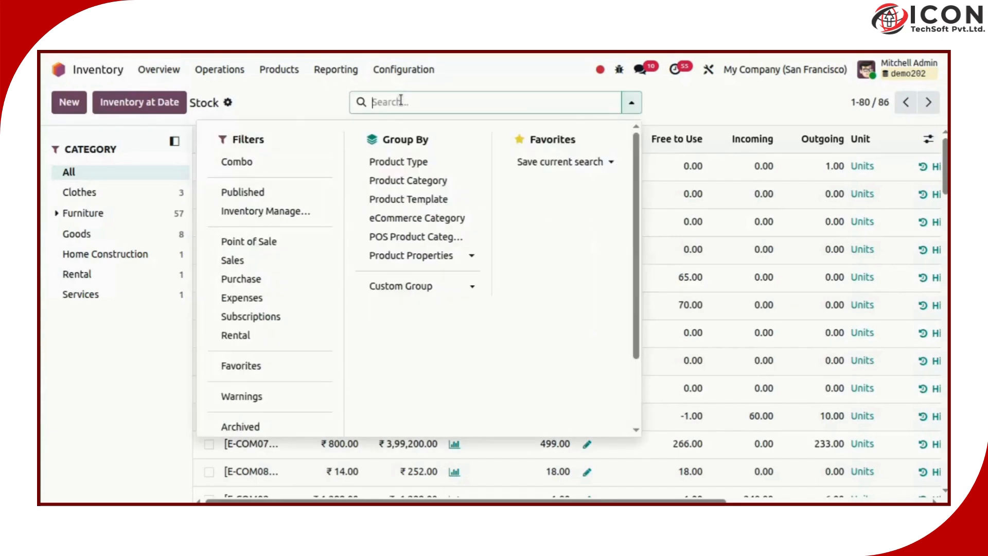
{"action": "type", "text": "metal table"}
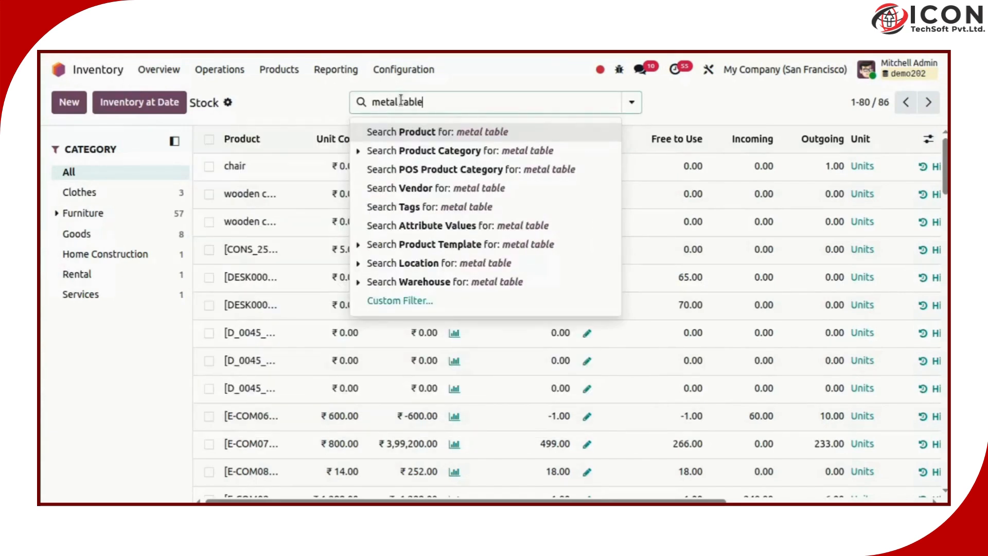
{"action": "key", "text": "Return"}
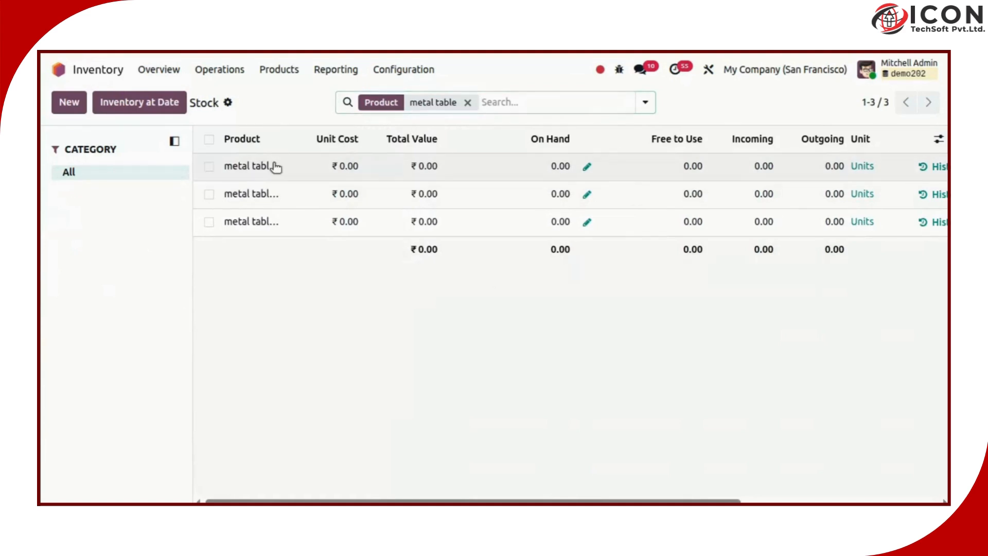
{"action": "left_click", "coordinate": [260, 175]}
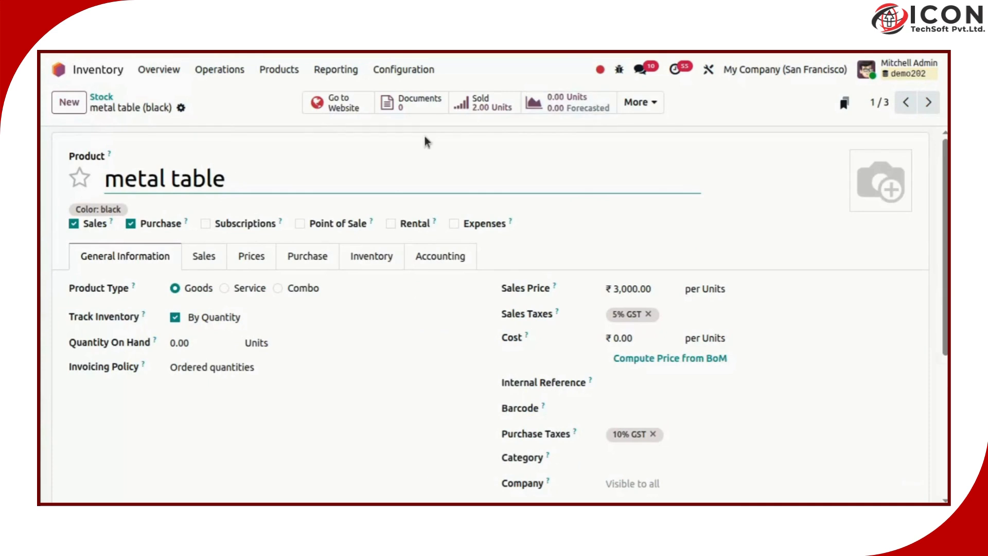
{"action": "left_click", "coordinate": [106, 101]}
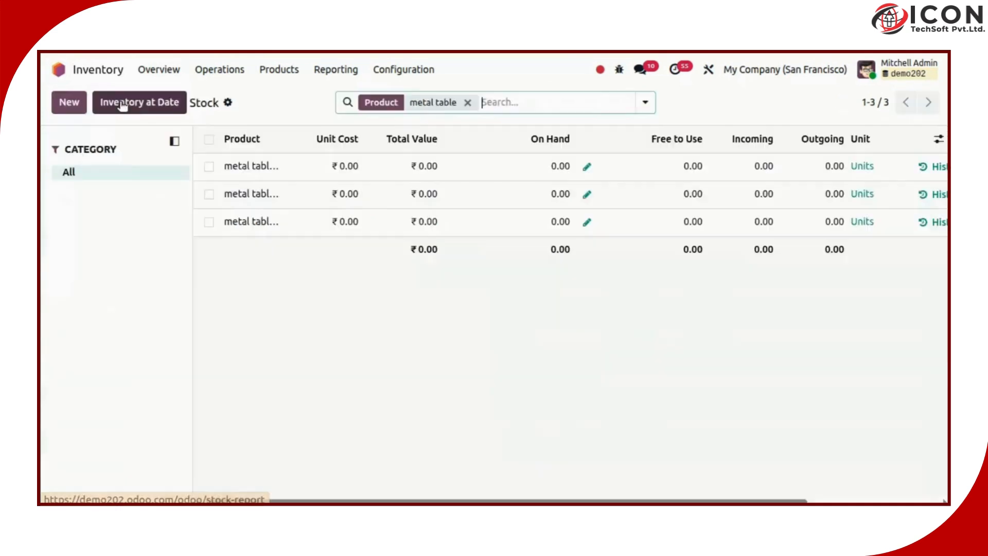